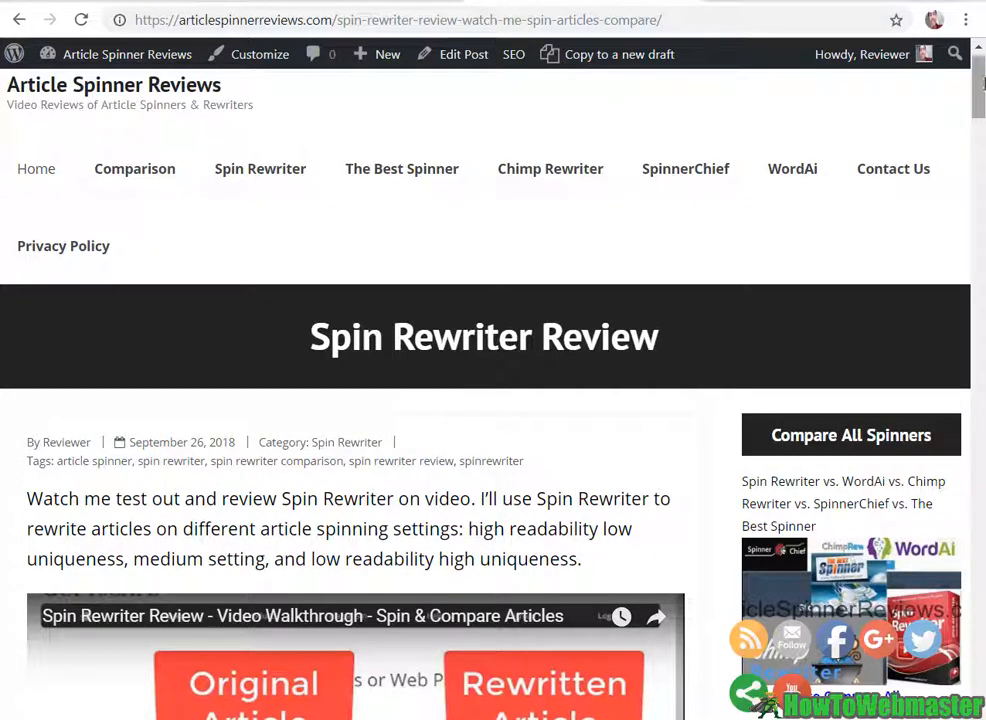
- Examine the share buttons in the Spin Rewriter review post and the options of its floating Facebook, Google+ and Twitter icons
{"action": "scroll", "coordinate": [268, 488], "scroll_direction": "down", "scroll_amount": 4}
{"action": "left_click_drag", "start_coordinate": [982, 110], "coordinate": [982, 115]}
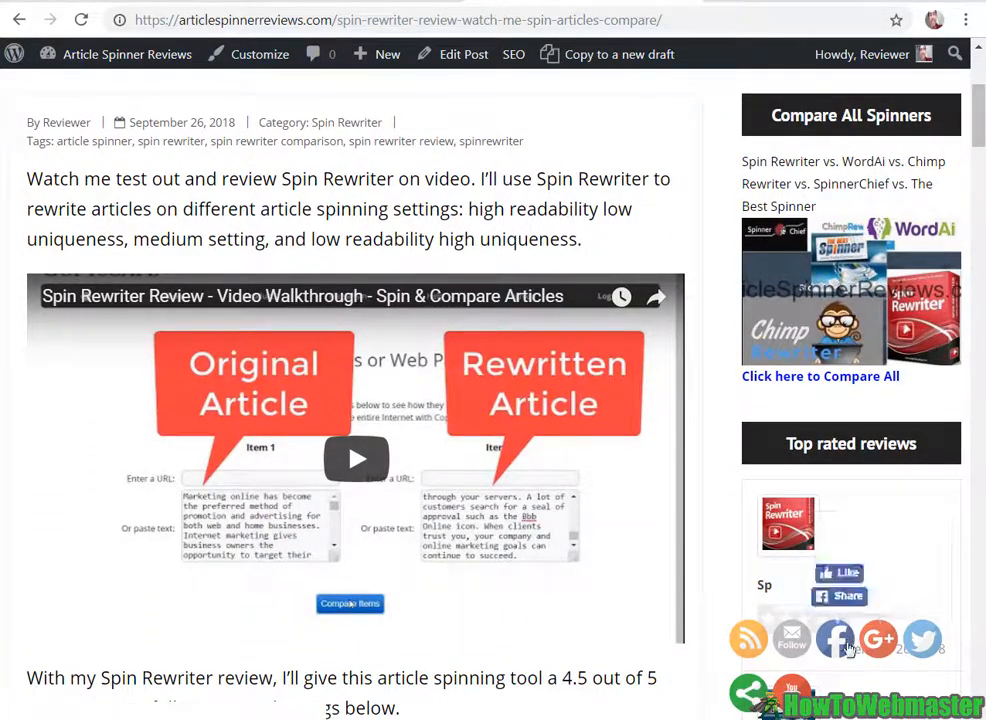
{"action": "left_click_drag", "start_coordinate": [982, 112], "coordinate": [916, 436]}
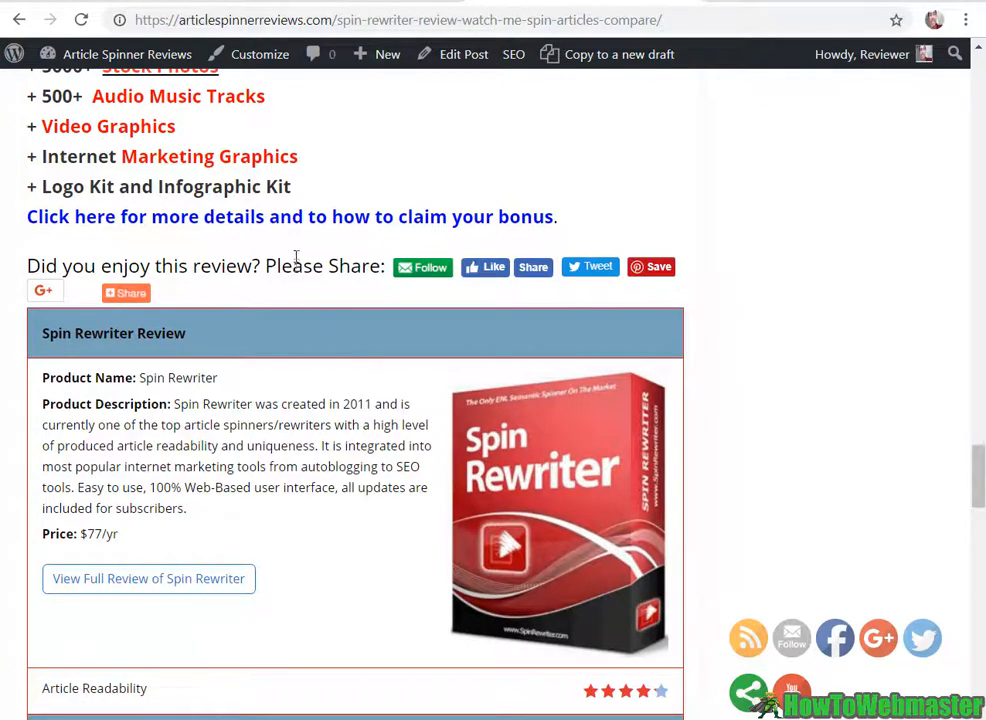
{"action": "scroll", "coordinate": [733, 400], "scroll_direction": "down", "scroll_amount": 1}
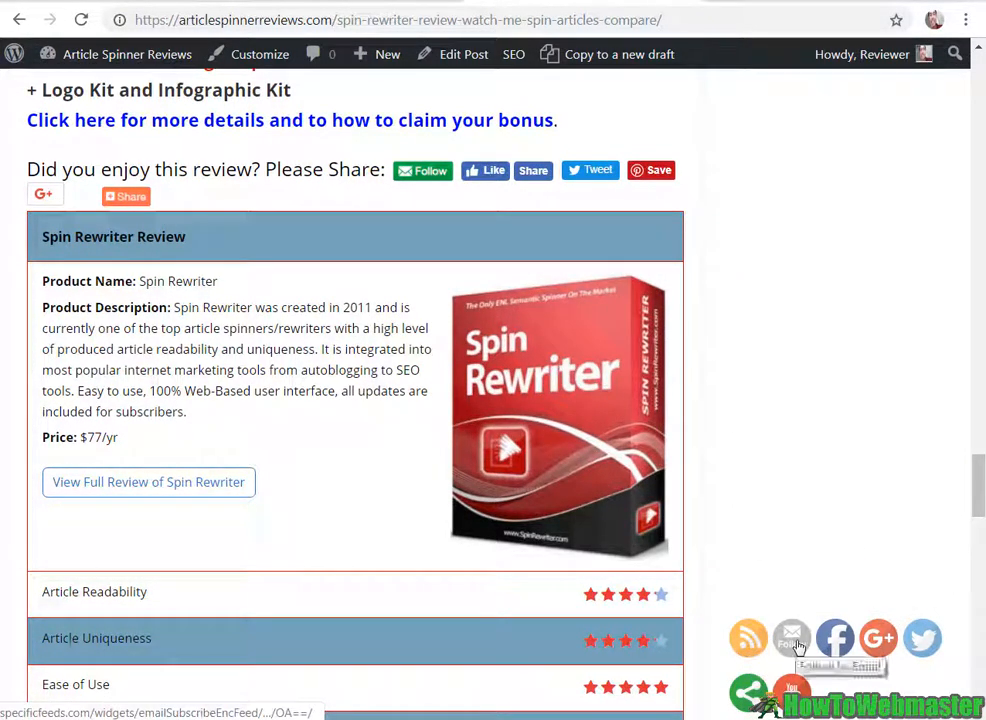
{"action": "mouse_move", "coordinate": [835, 638]}
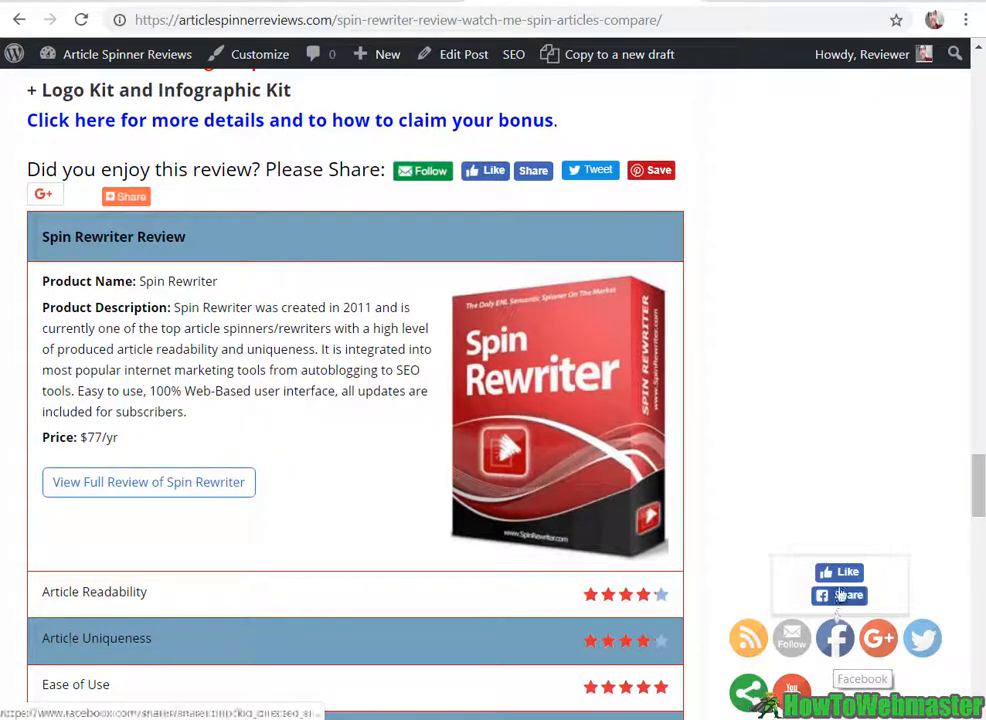
{"action": "mouse_move", "coordinate": [876, 650]}
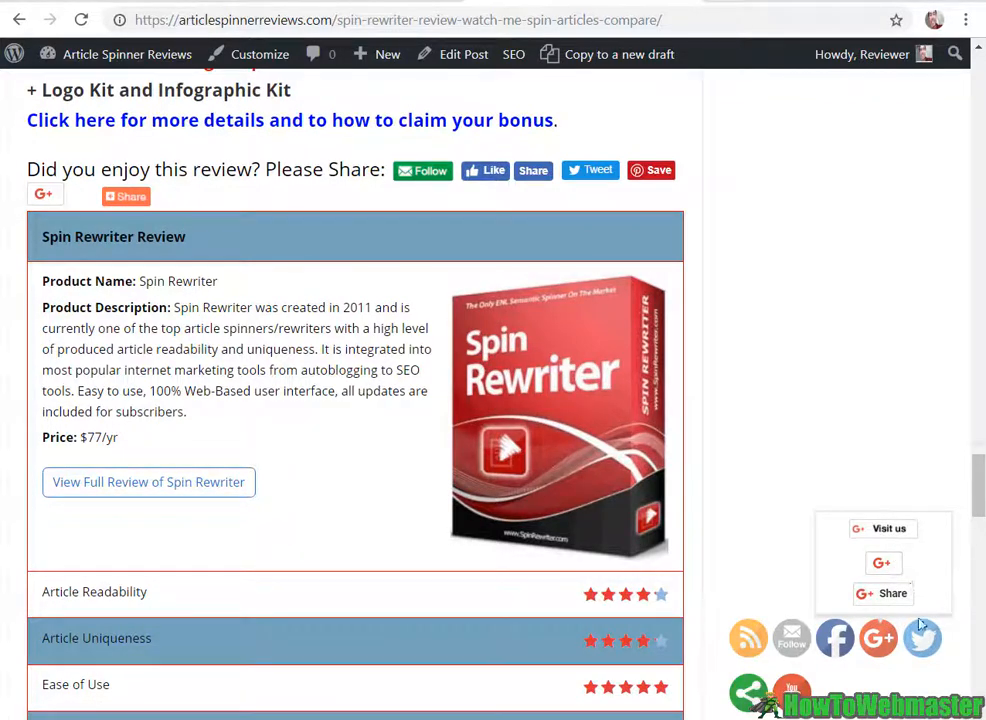
{"action": "mouse_move", "coordinate": [920, 637]}
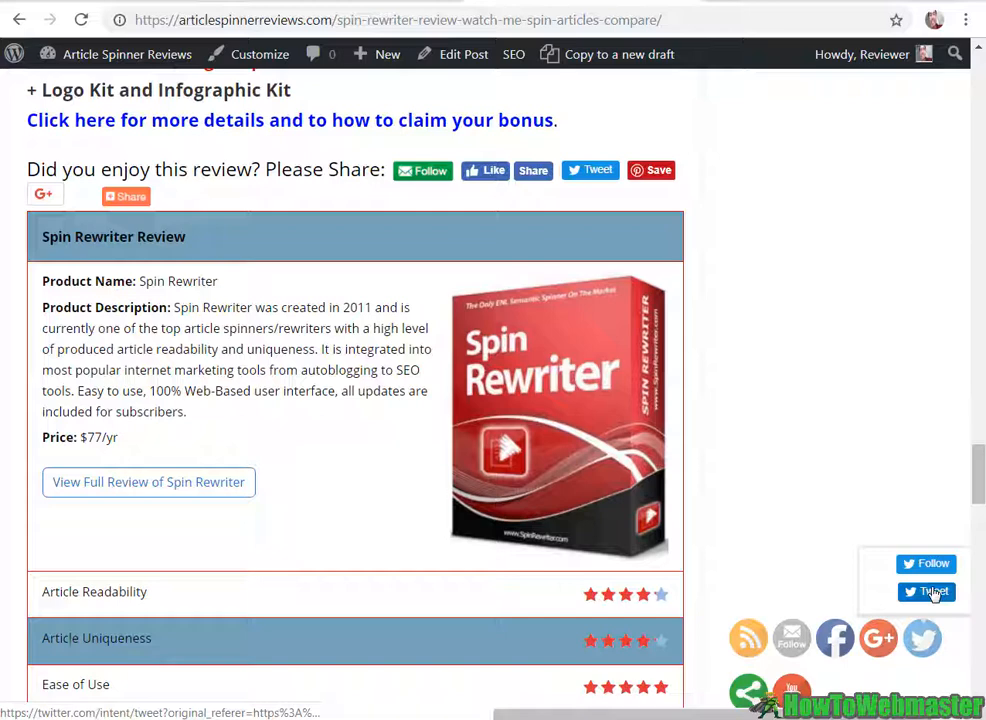
{"action": "scroll", "coordinate": [878, 600], "scroll_direction": "down", "scroll_amount": 1}
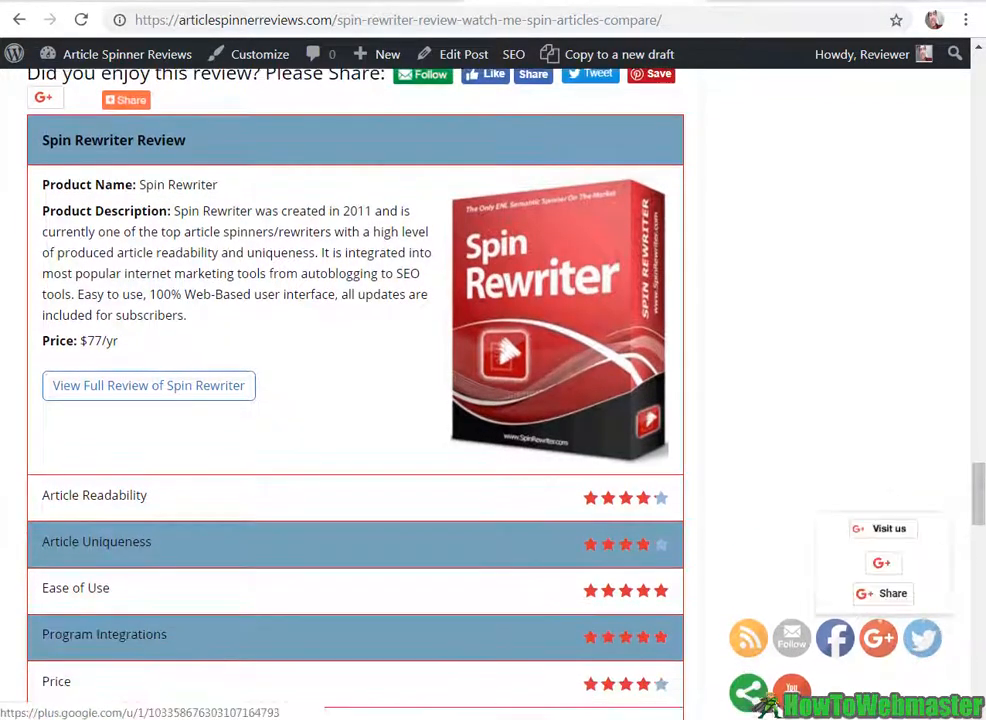
- Open the full AddThis list of sharing services from the post's floating share icon and look through it
{"action": "left_click", "coordinate": [749, 693]}
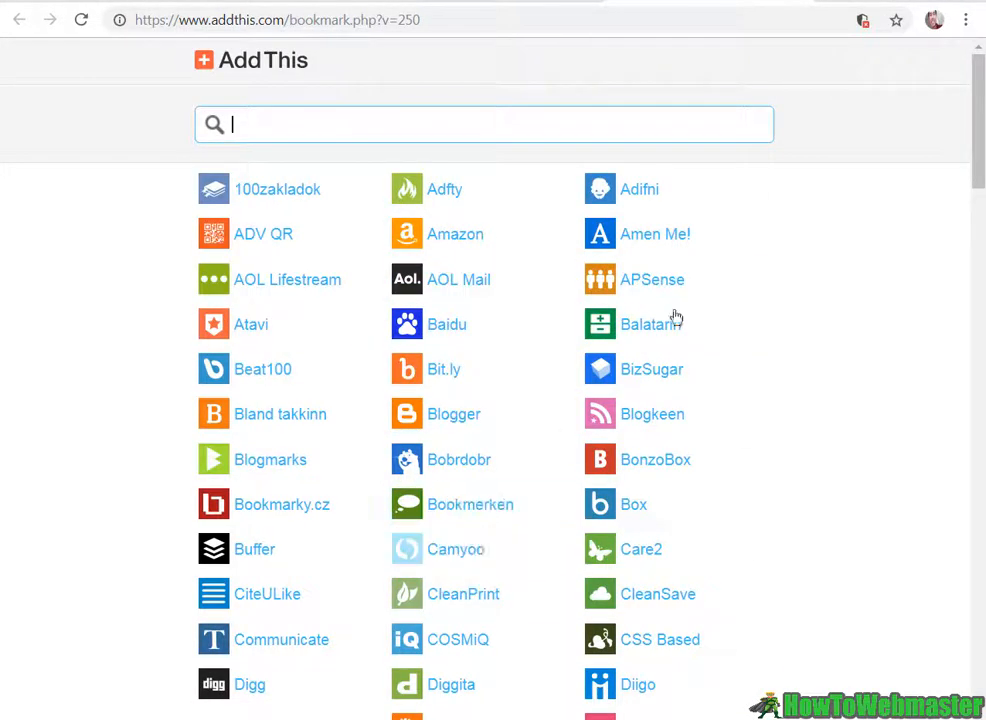
{"action": "scroll", "coordinate": [552, 279], "scroll_direction": "down", "scroll_amount": 9}
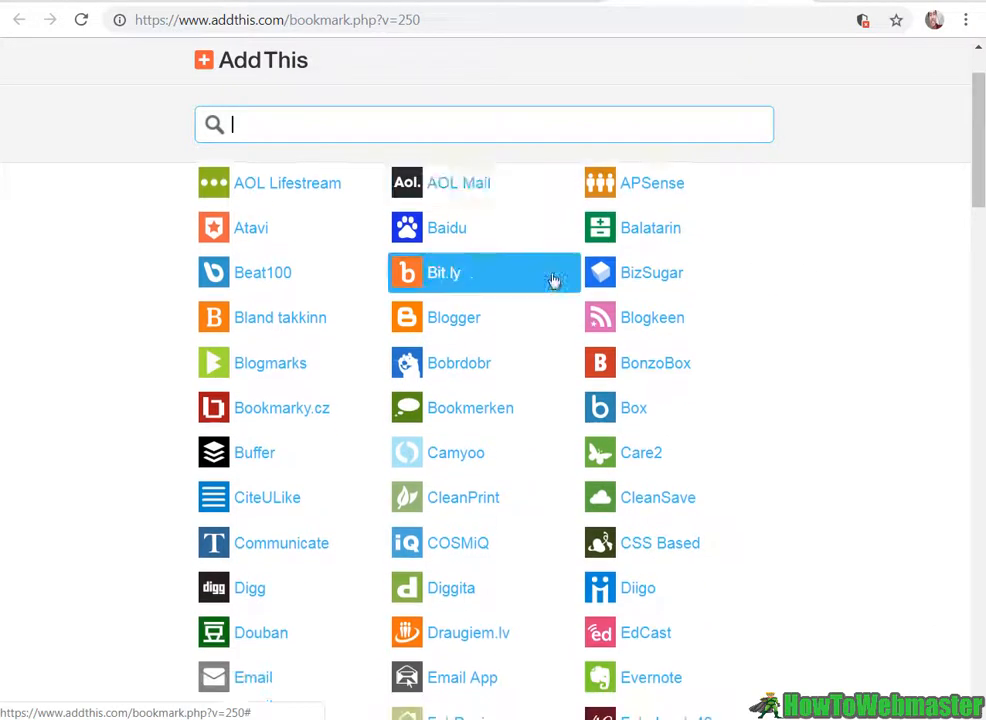
{"action": "scroll", "coordinate": [680, 307], "scroll_direction": "down", "scroll_amount": 5}
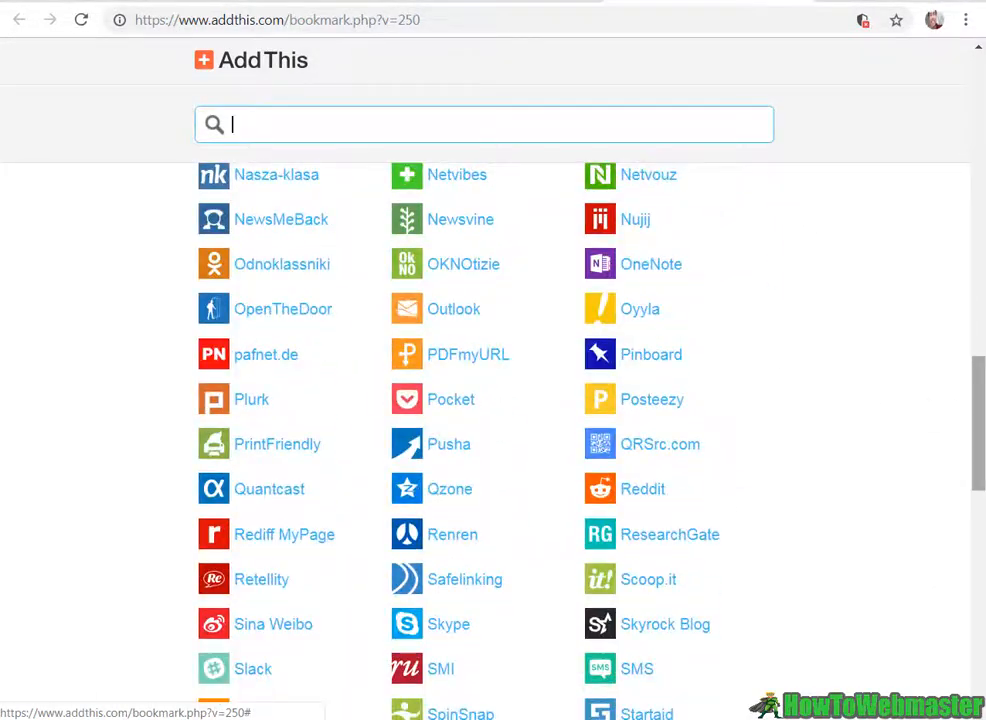
{"action": "left_click_drag", "start_coordinate": [977, 418], "coordinate": [977, 612]}
{"action": "scroll", "coordinate": [931, 326], "scroll_direction": "up", "scroll_amount": 15}
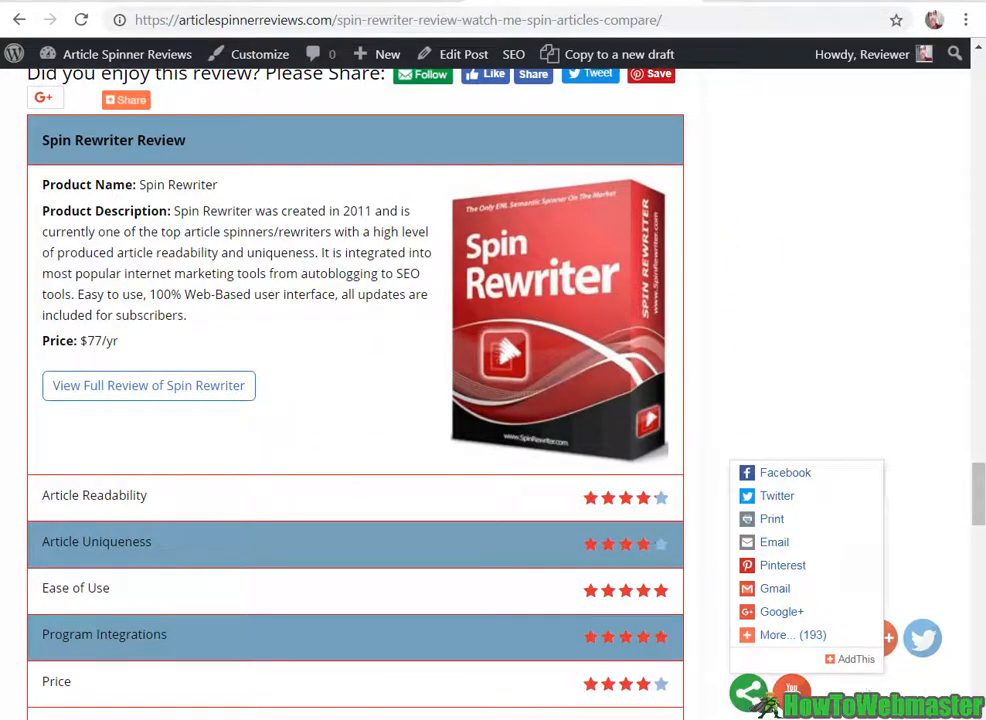
- Check the options offered by the floating YouTube, Twitter and Google+ icons on the review post
{"action": "mouse_move", "coordinate": [795, 683]}
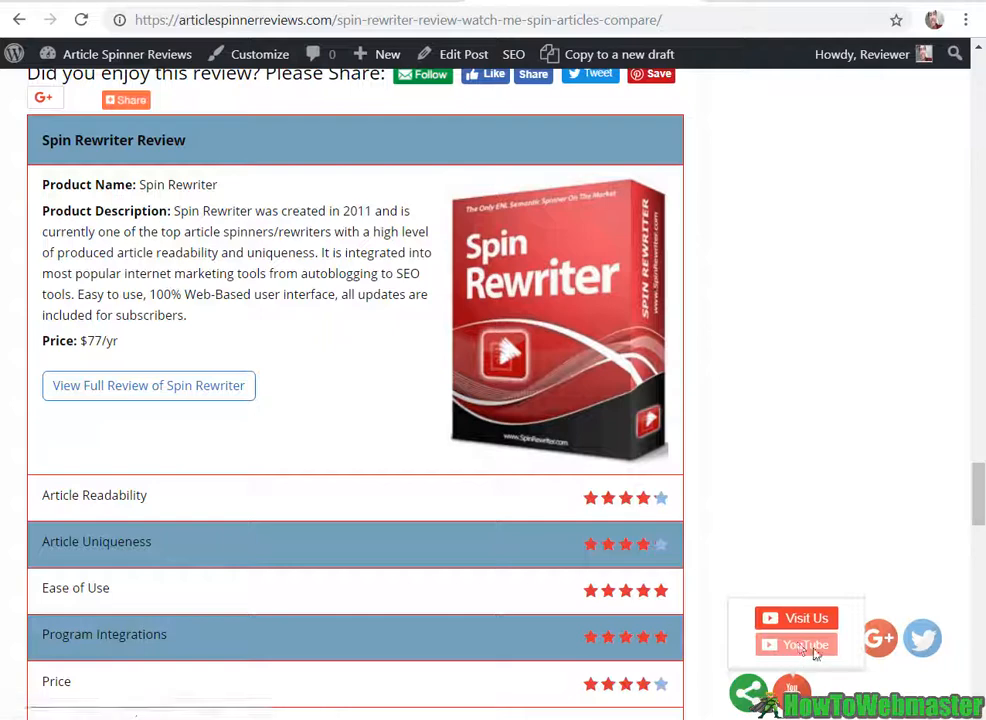
{"action": "mouse_move", "coordinate": [922, 638]}
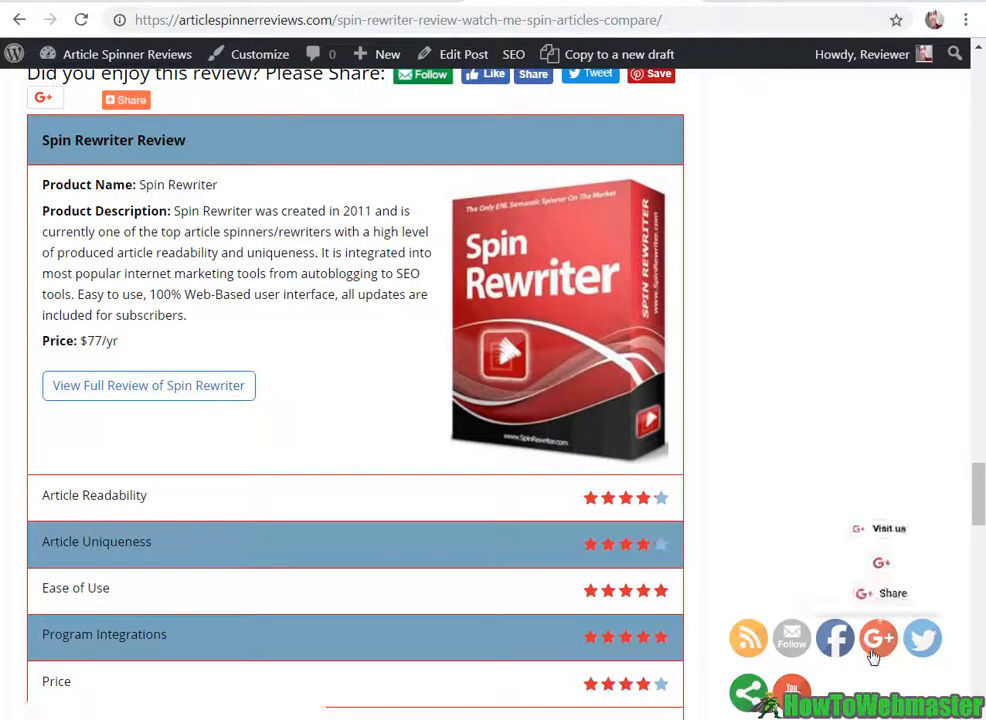
{"action": "scroll", "coordinate": [829, 536], "scroll_direction": "up", "scroll_amount": 3}
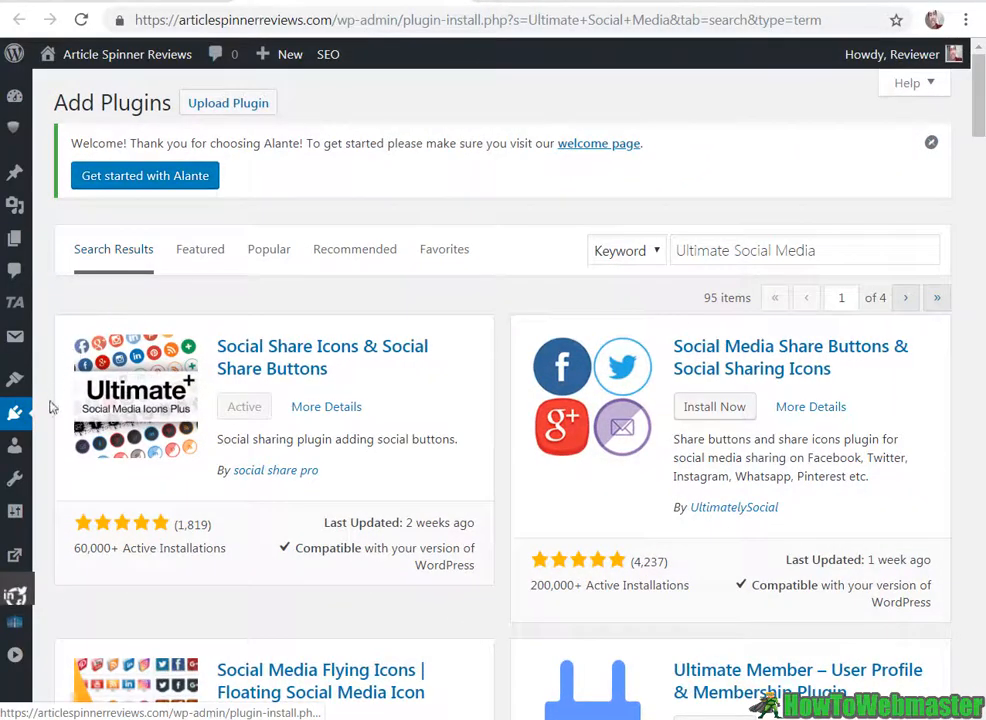
- In WordPress's Add Plugins results for Ultimate Social Media, locate the Social Share Icons & Social Share Buttons plugin
{"action": "mouse_move", "coordinate": [20, 424]}
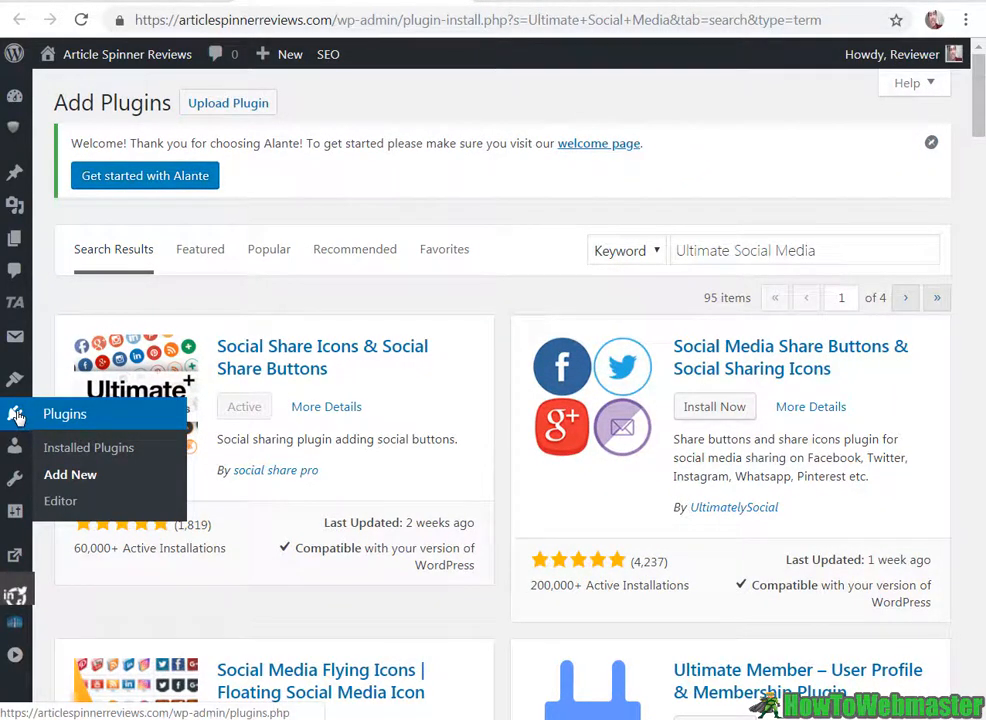
{"action": "left_click", "coordinate": [804, 251]}
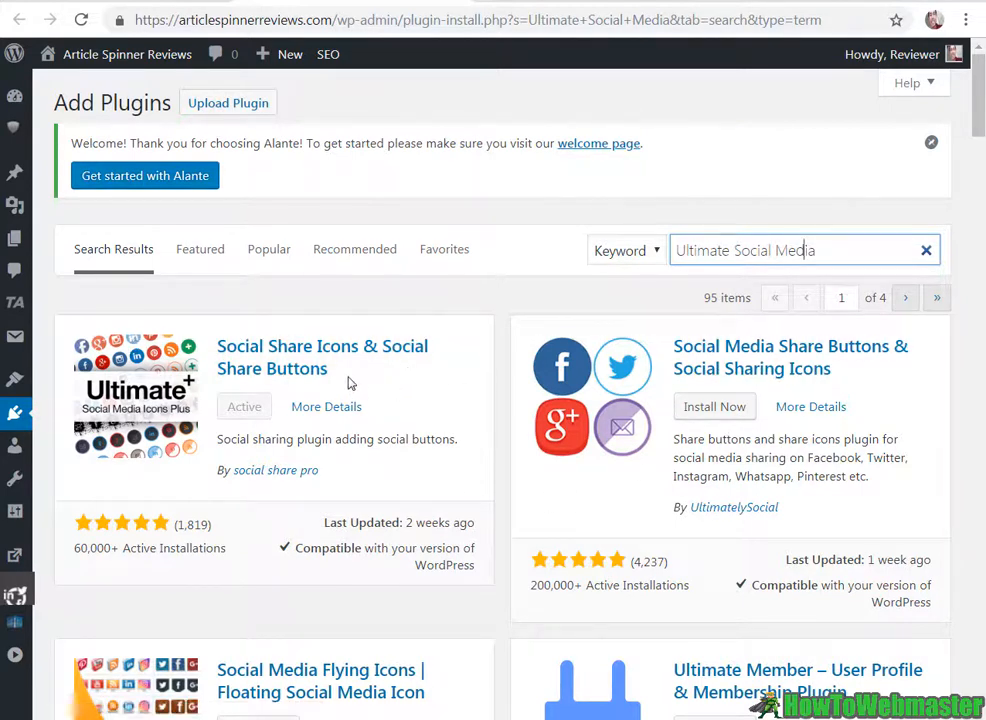
{"action": "left_click_drag", "start_coordinate": [349, 383], "coordinate": [220, 348]}
{"action": "left_click_drag", "start_coordinate": [217, 346], "coordinate": [328, 369]}
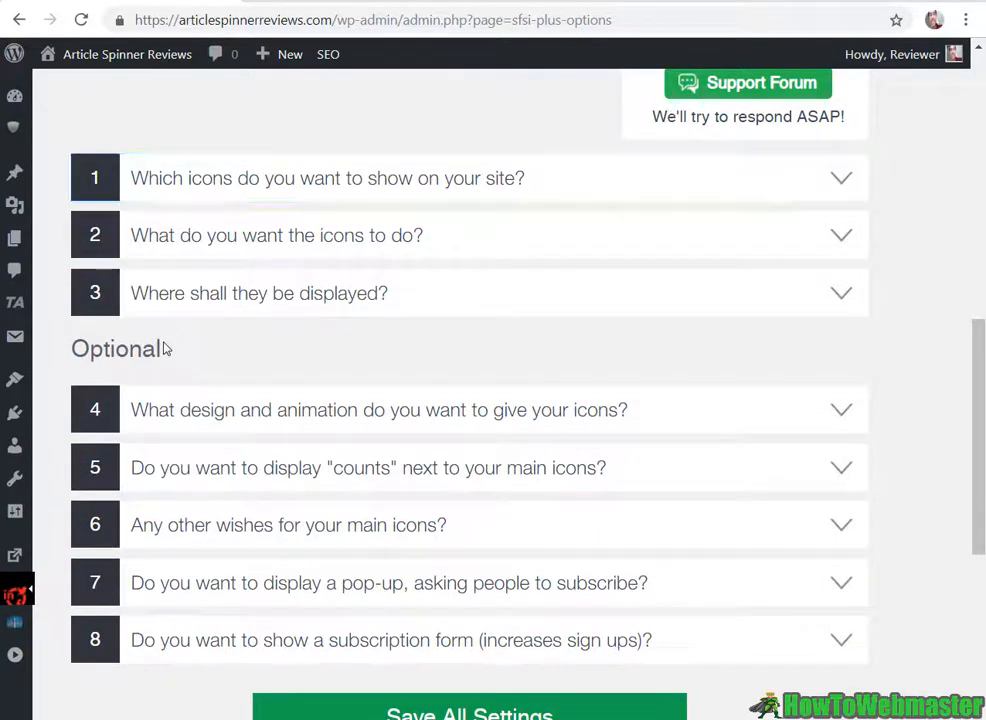
- Look over the plugin's required and optional settings sections and expand the one on which icons to show
{"action": "left_click_drag", "start_coordinate": [165, 346], "coordinate": [80, 346]}
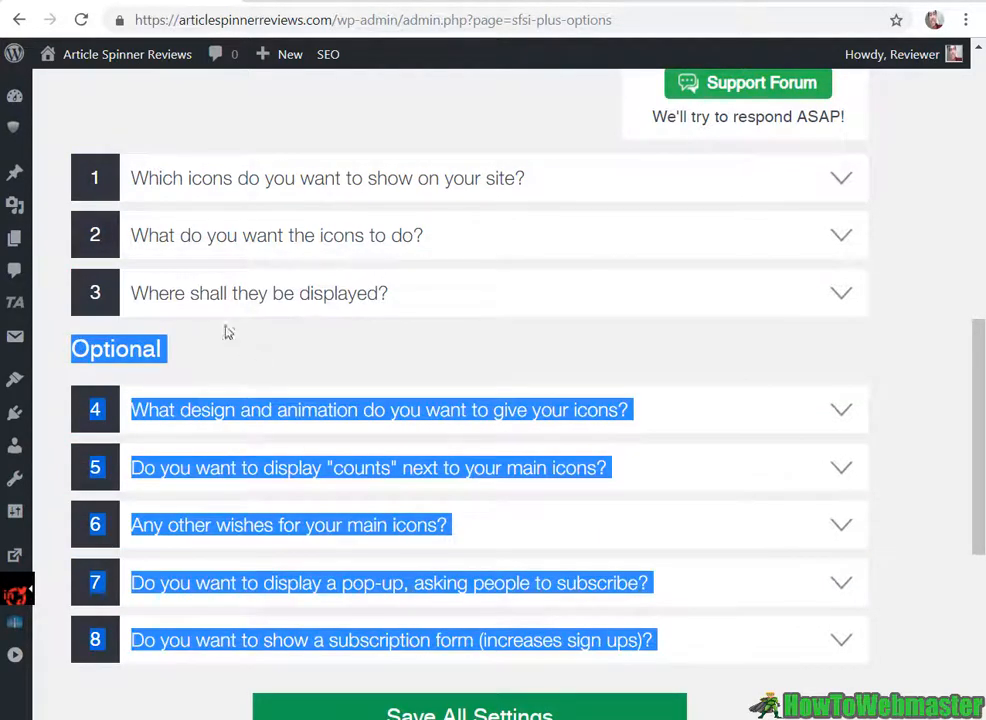
{"action": "left_click", "coordinate": [905, 364]}
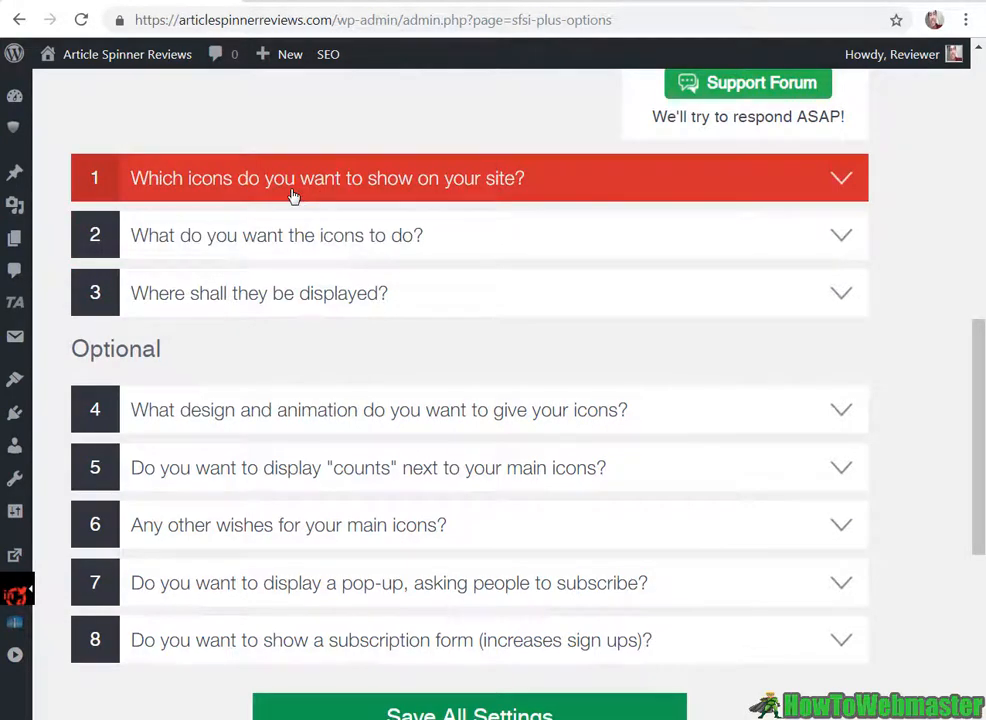
{"action": "left_click", "coordinate": [292, 196]}
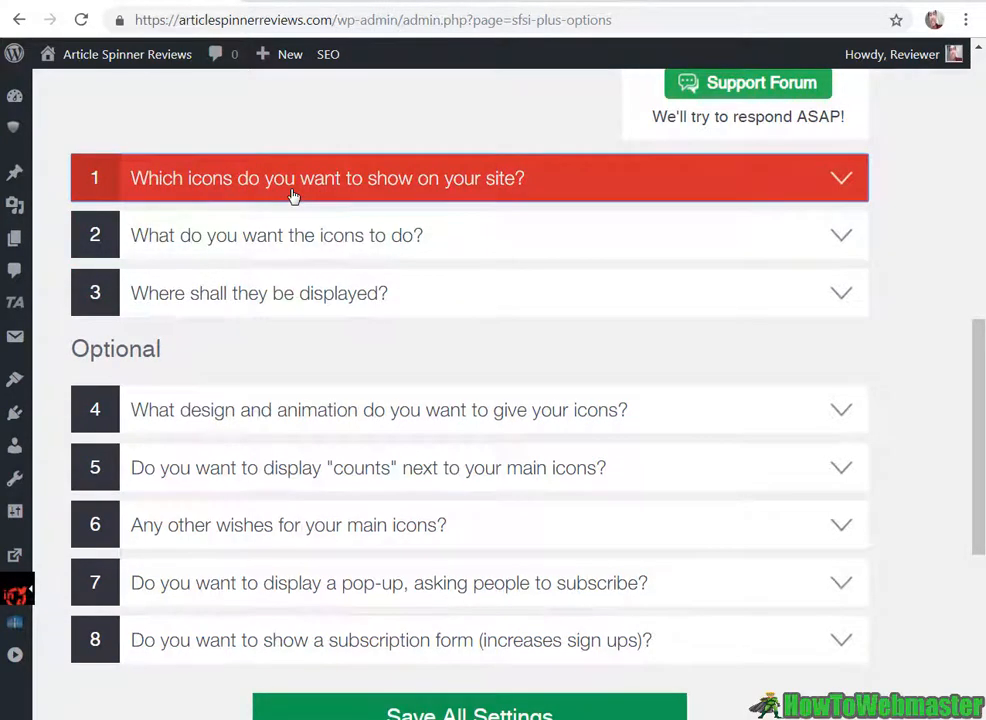
{"action": "left_click", "coordinate": [292, 196]}
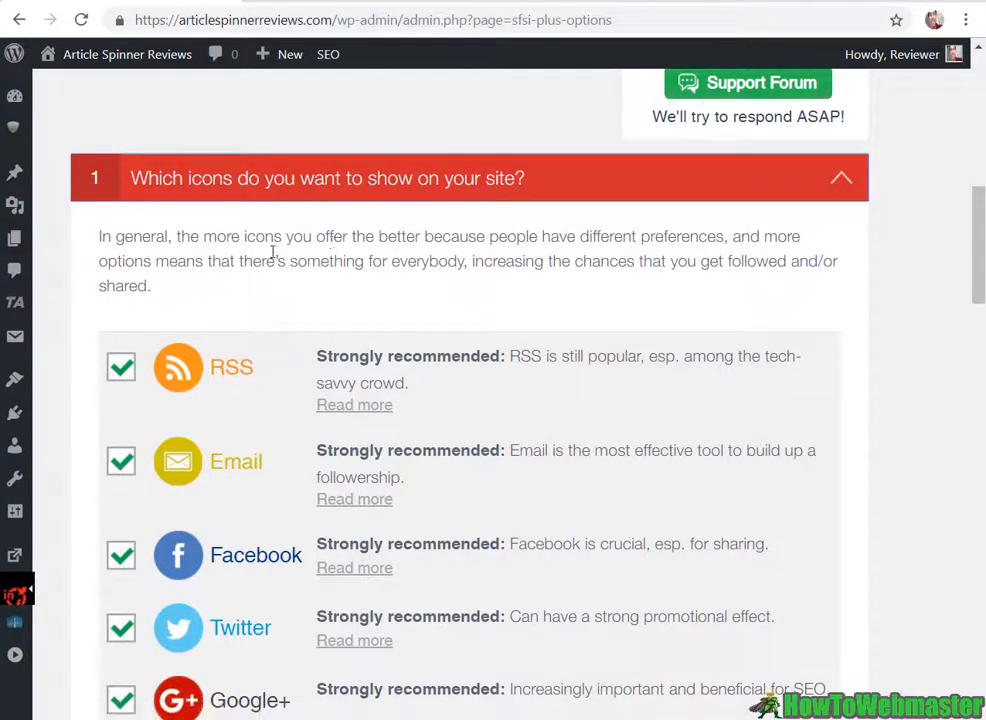
- Examine the social icons that can be enabled for the site, including those offered only in the Premium Plugin
{"action": "scroll", "coordinate": [272, 253], "scroll_direction": "down", "scroll_amount": 2}
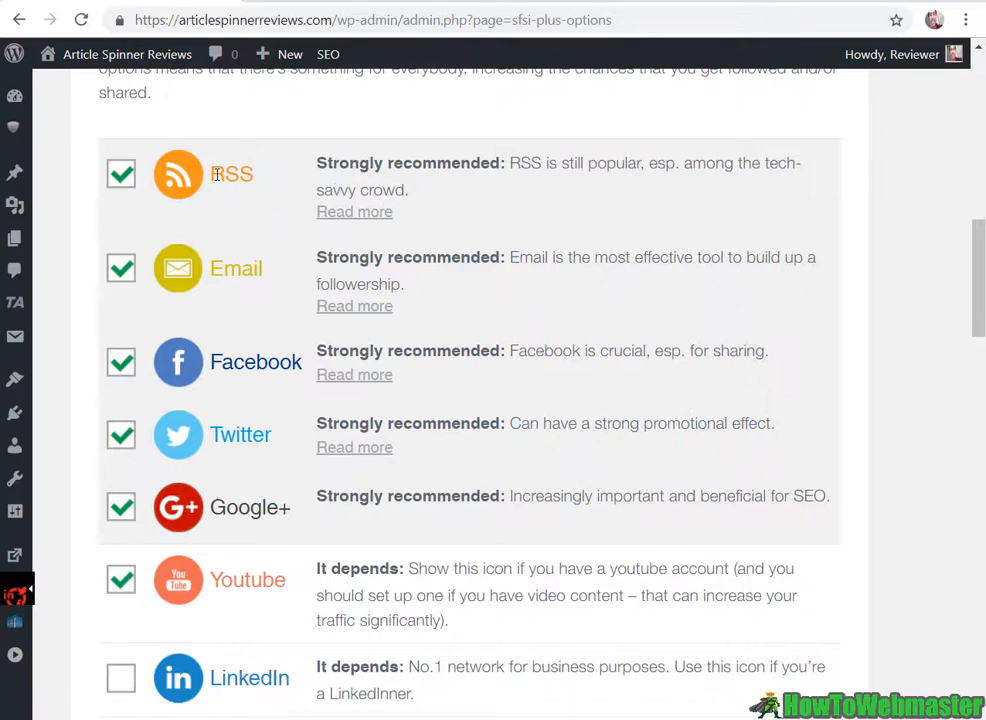
{"action": "scroll", "coordinate": [272, 253], "scroll_direction": "down", "scroll_amount": 3}
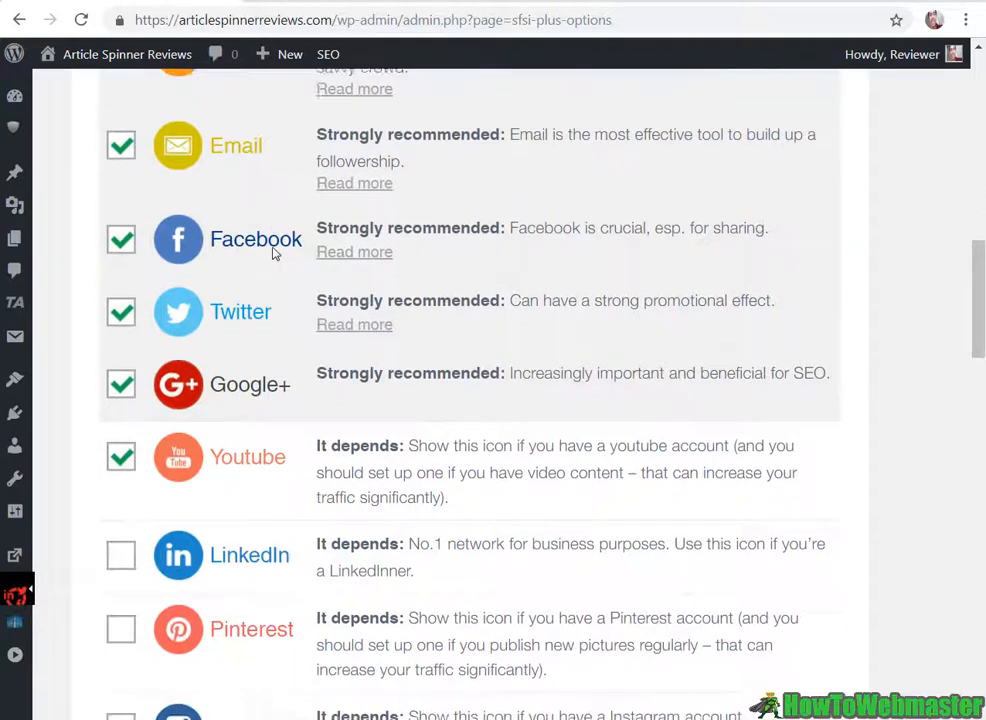
{"action": "scroll", "coordinate": [272, 253], "scroll_direction": "down", "scroll_amount": 1}
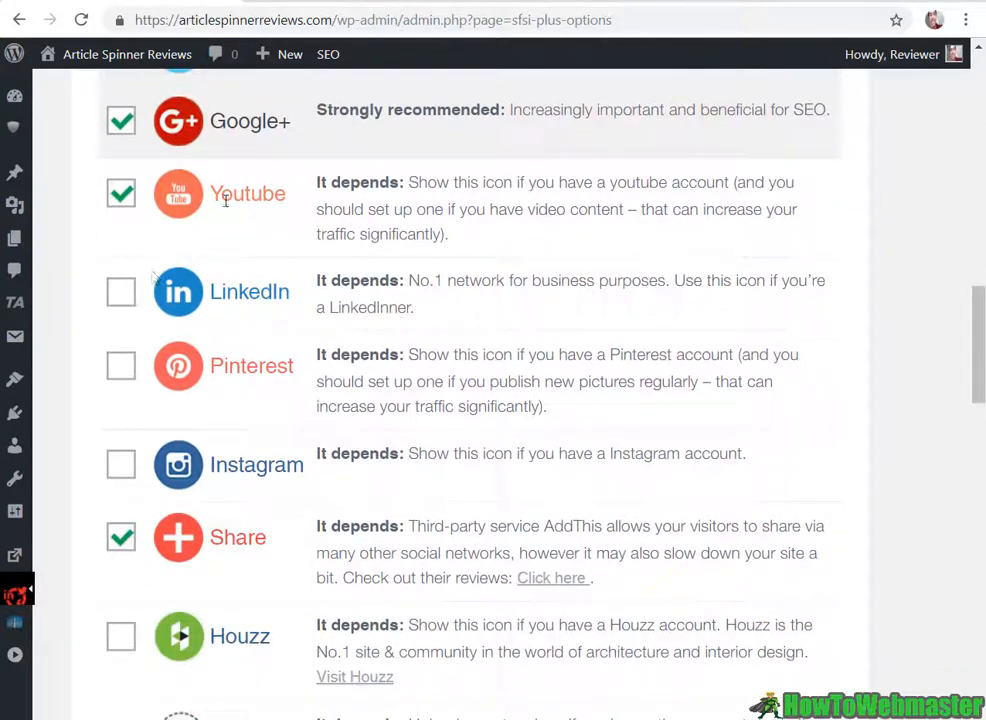
{"action": "scroll", "coordinate": [346, 370], "scroll_direction": "down", "scroll_amount": 1}
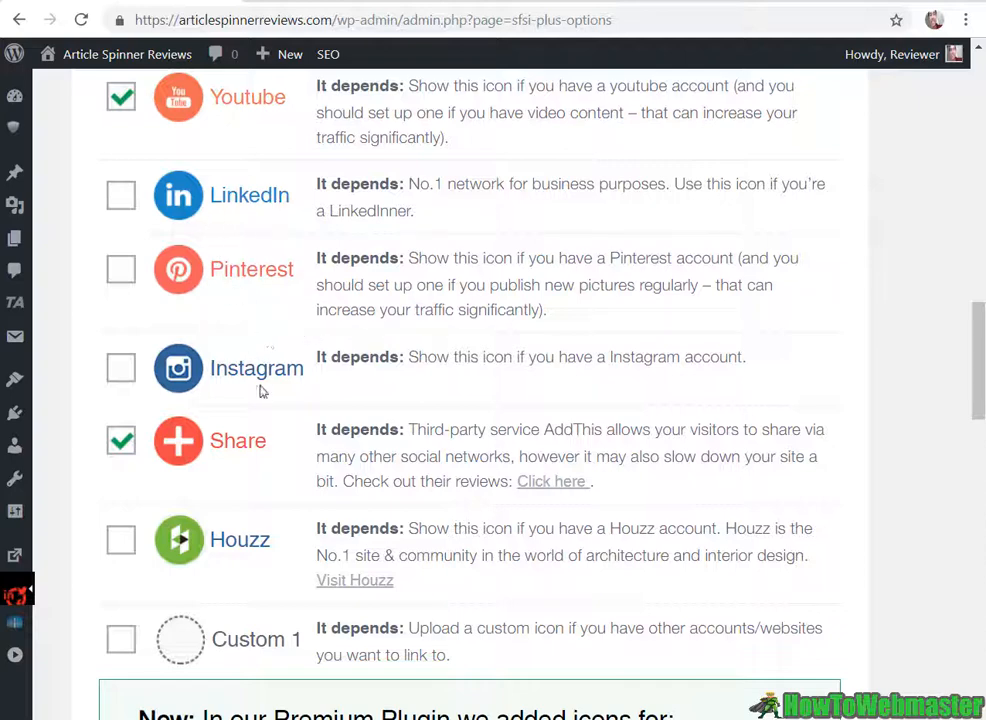
{"action": "scroll", "coordinate": [256, 375], "scroll_direction": "down", "scroll_amount": 4}
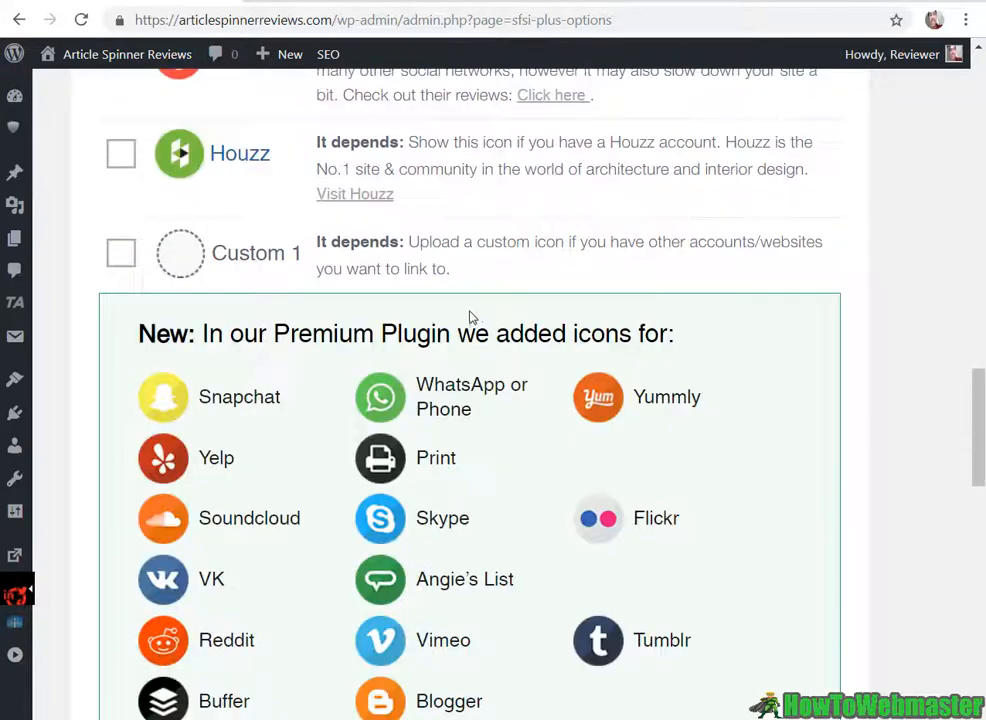
{"action": "scroll", "coordinate": [479, 346], "scroll_direction": "down", "scroll_amount": 2}
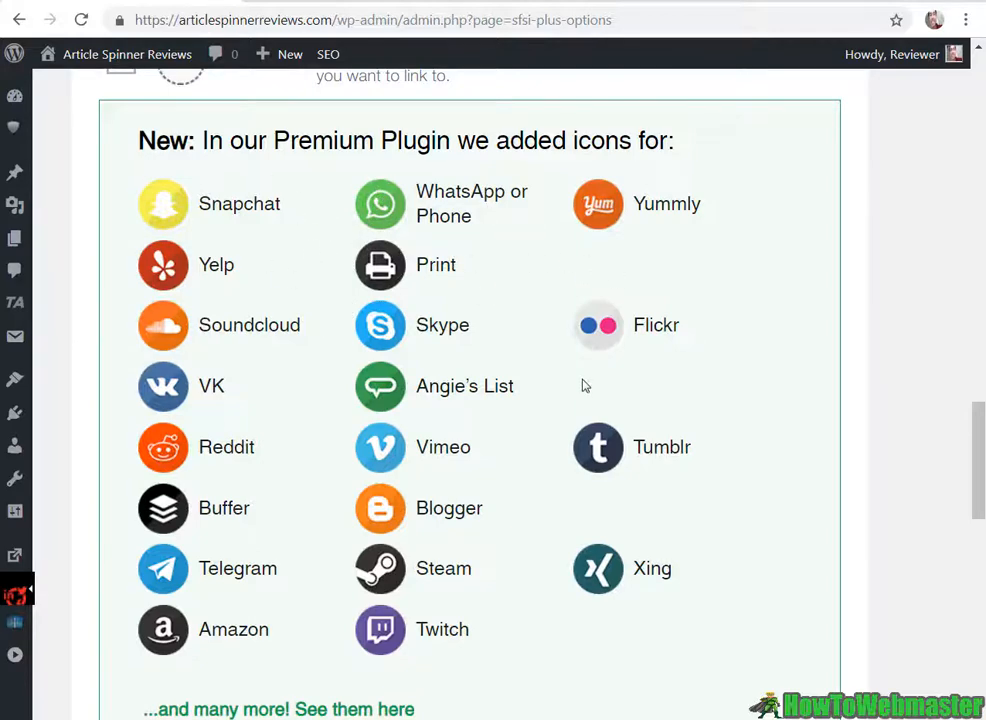
{"action": "scroll", "coordinate": [585, 385], "scroll_direction": "down", "scroll_amount": 2}
{"action": "scroll", "coordinate": [585, 385], "scroll_direction": "down", "scroll_amount": 2}
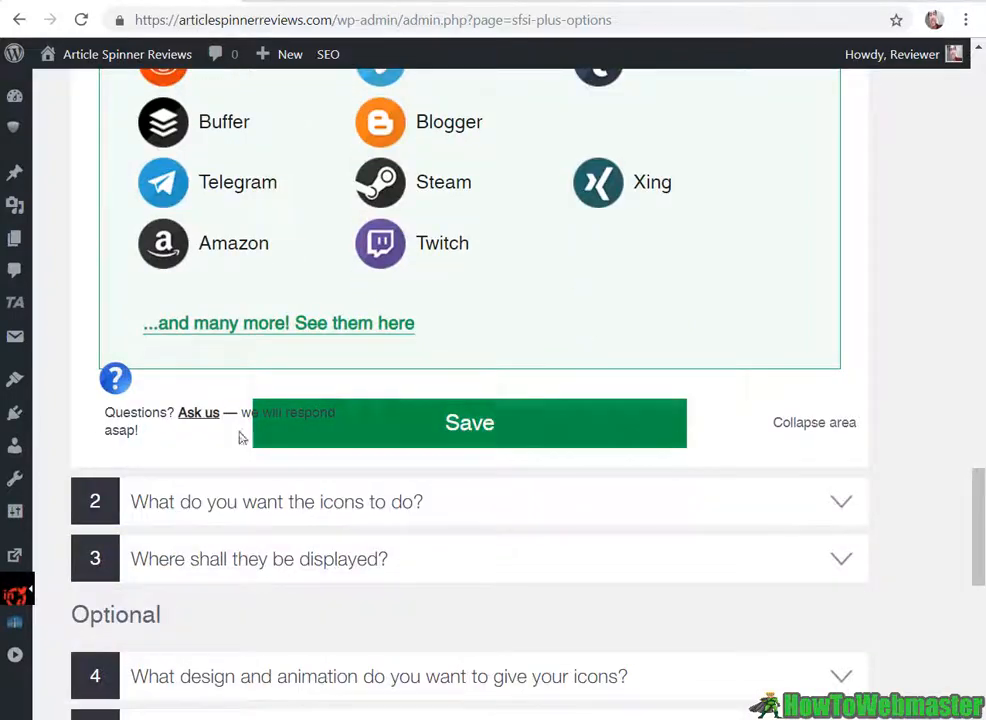
- Expand the section on what the icons should do and highlight the feed/ ending of the RSS URL
{"action": "left_click", "coordinate": [325, 512]}
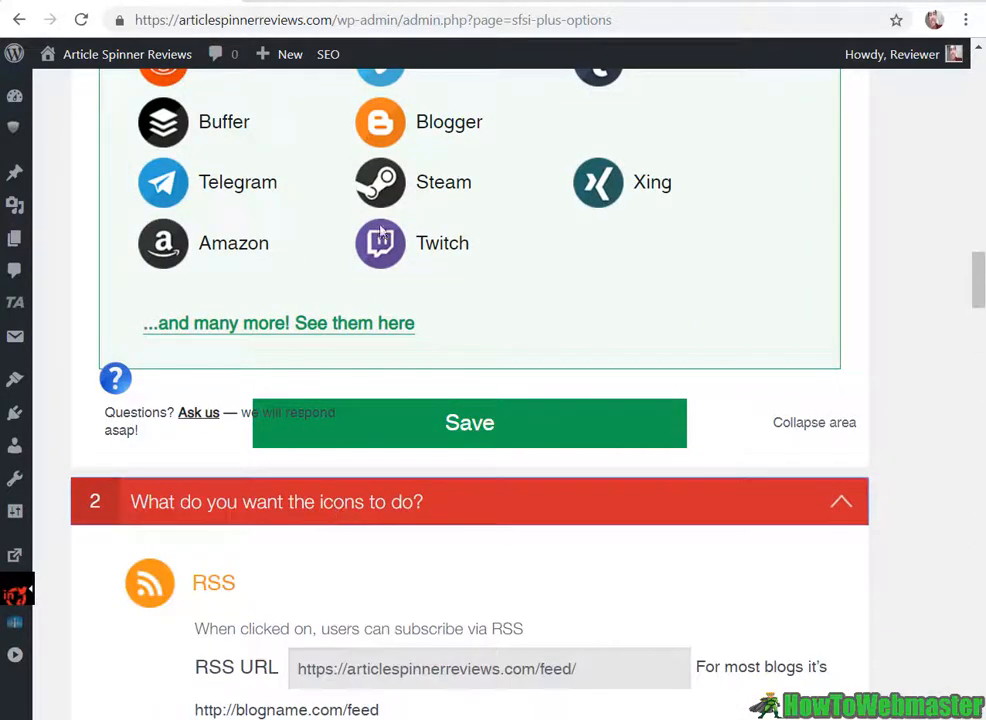
{"action": "scroll", "coordinate": [228, 266], "scroll_direction": "up", "scroll_amount": 10}
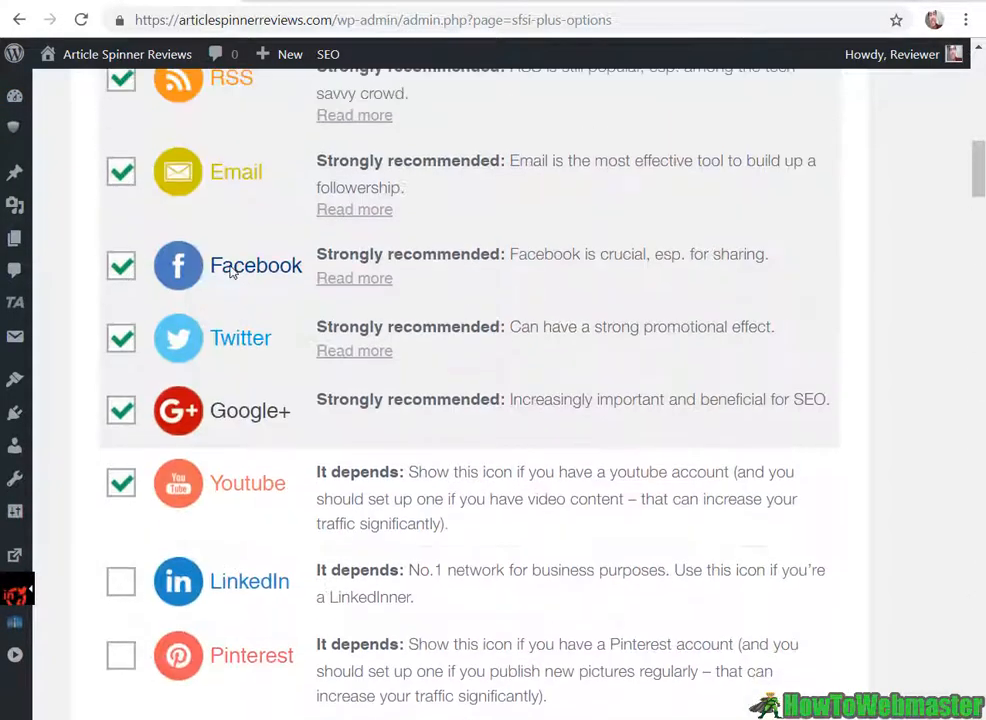
{"action": "scroll", "coordinate": [308, 379], "scroll_direction": "down", "scroll_amount": 10}
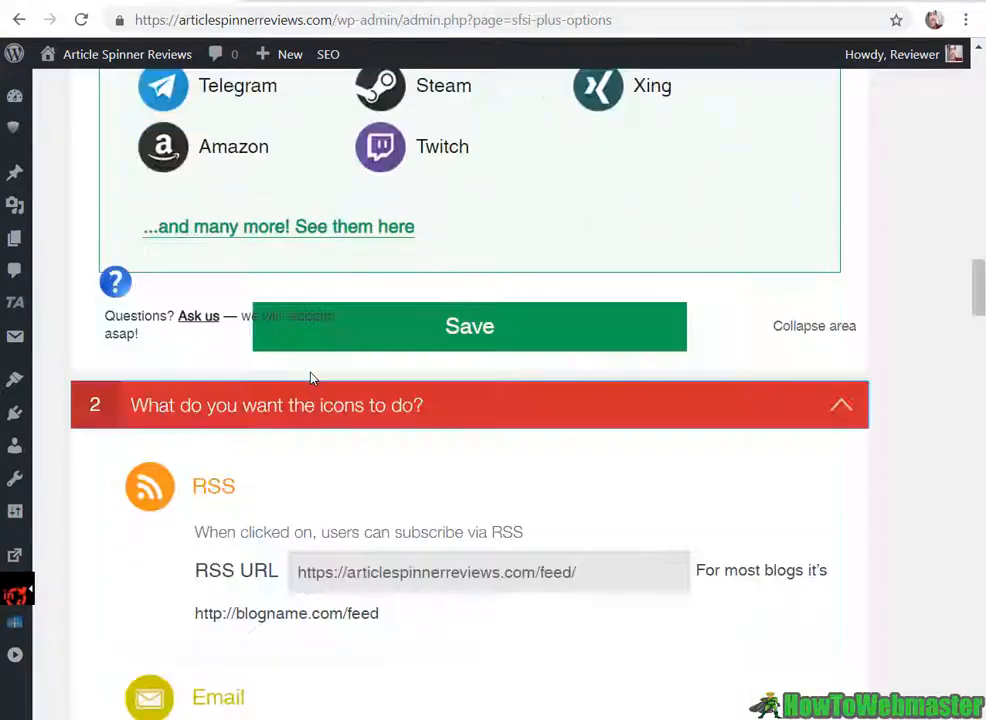
{"action": "scroll", "coordinate": [389, 319], "scroll_direction": "down", "scroll_amount": 1}
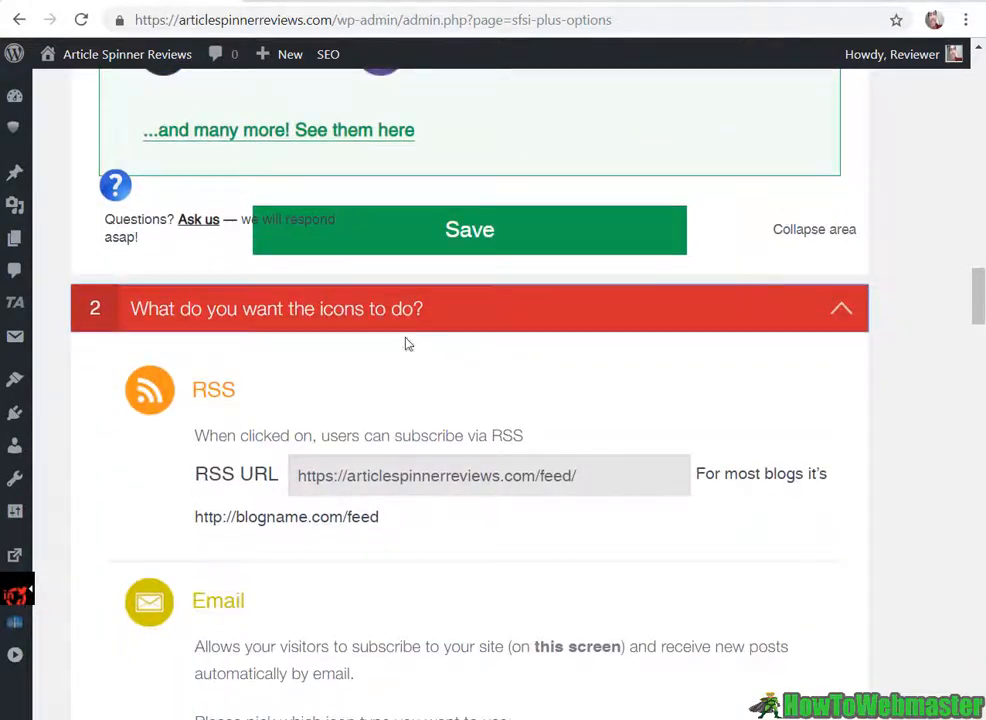
{"action": "scroll", "coordinate": [390, 350], "scroll_direction": "down", "scroll_amount": 1}
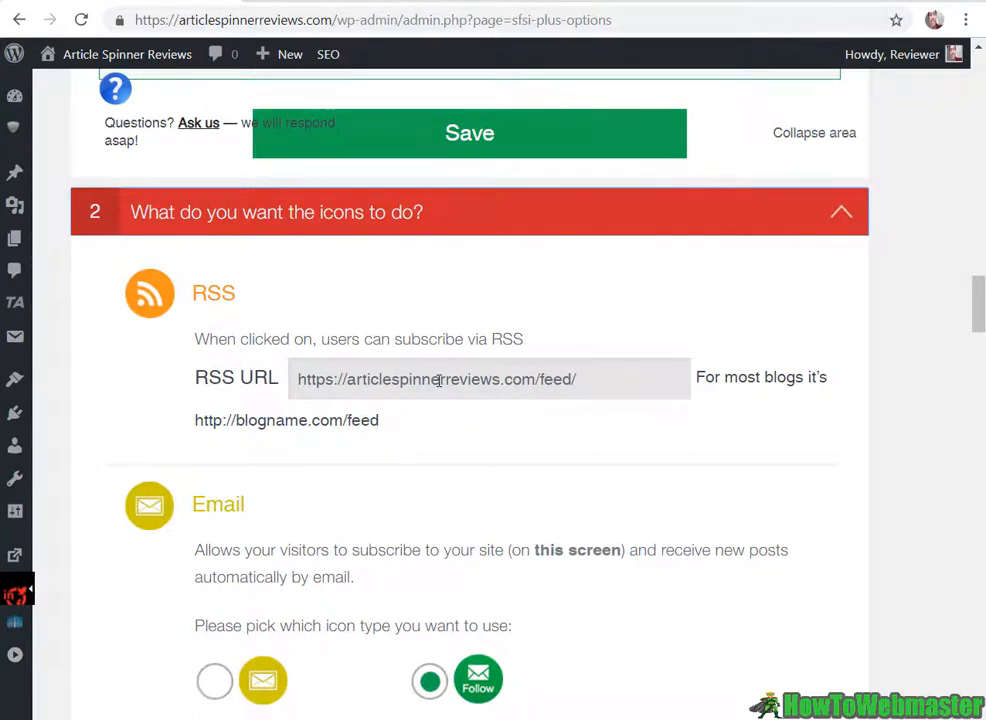
{"action": "scroll", "coordinate": [389, 324], "scroll_direction": "down", "scroll_amount": 1}
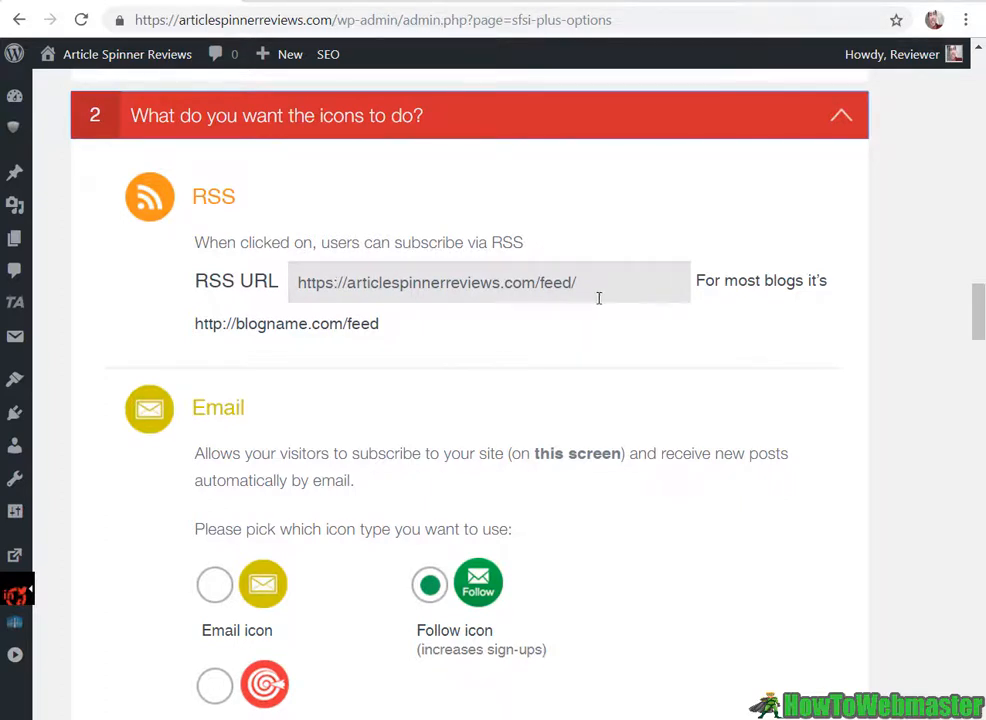
{"action": "left_click_drag", "start_coordinate": [588, 286], "coordinate": [553, 287]}
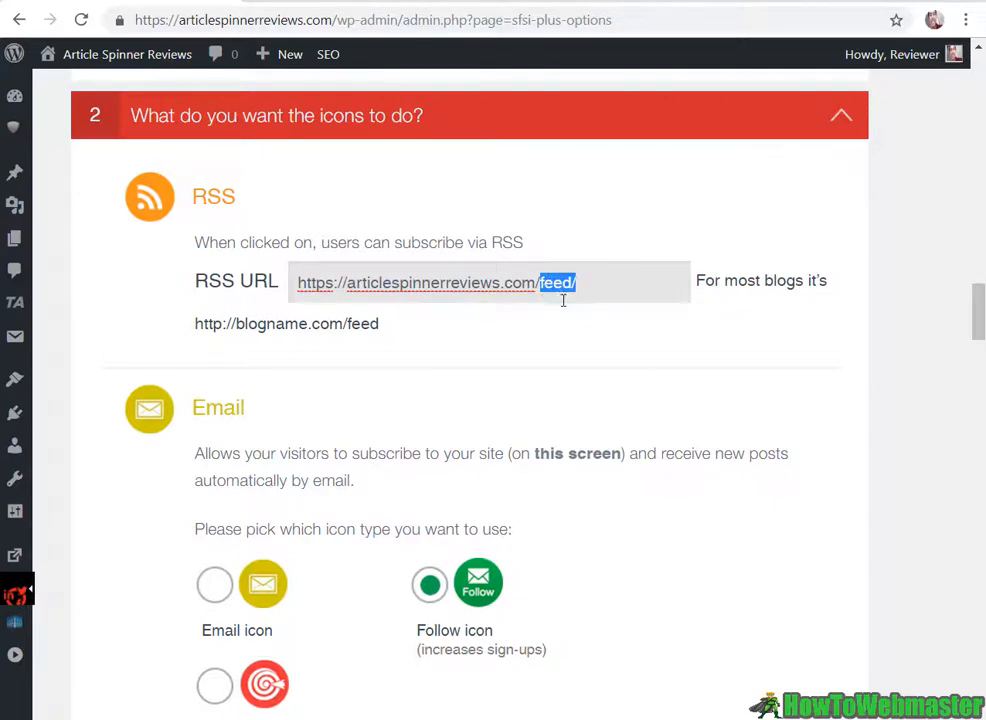
- Examine the Email icon's settings, including the icon types, the service's advantages and the SpecificFeeds account sign-up
{"action": "scroll", "coordinate": [562, 305], "scroll_direction": "down", "scroll_amount": 1}
{"action": "scroll", "coordinate": [500, 292], "scroll_direction": "down", "scroll_amount": 1}
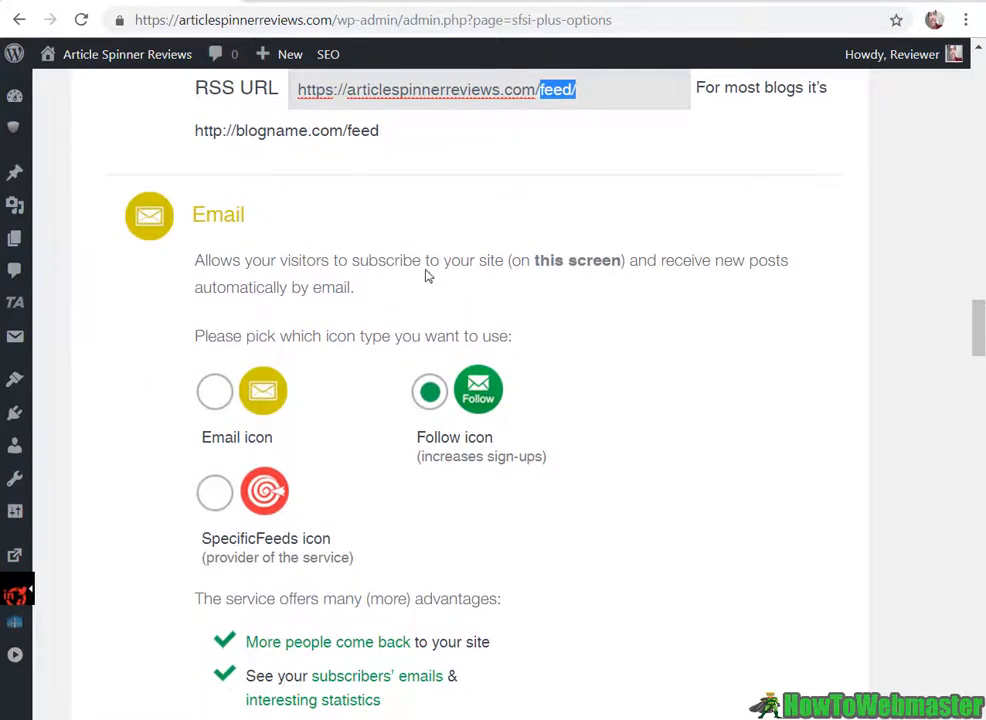
{"action": "scroll", "coordinate": [367, 361], "scroll_direction": "down", "scroll_amount": 2}
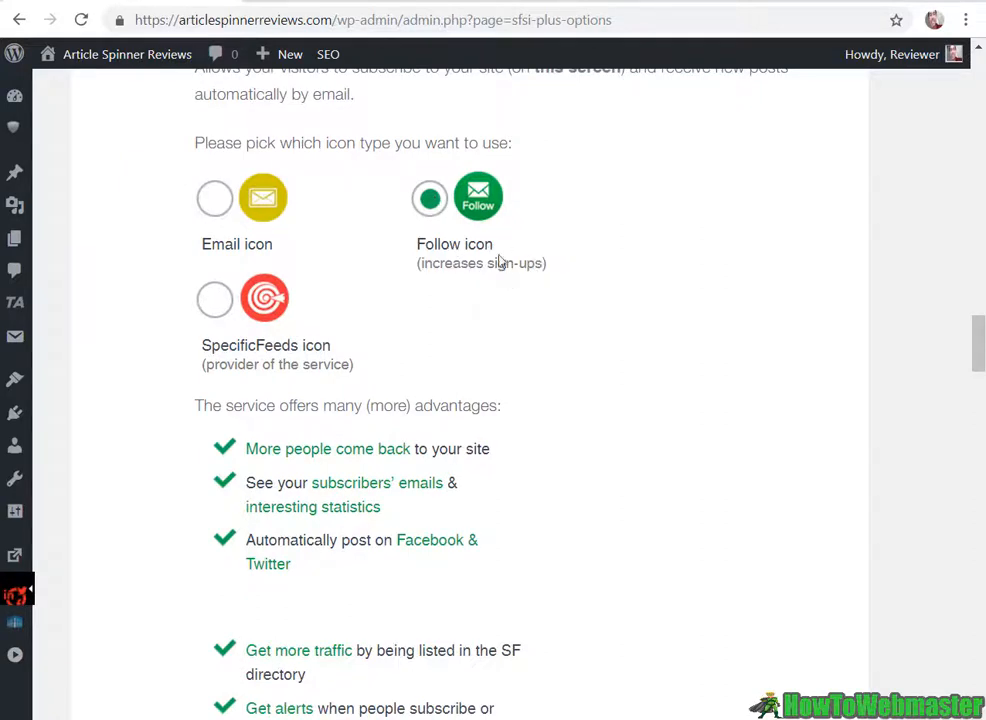
{"action": "scroll", "coordinate": [487, 300], "scroll_direction": "down", "scroll_amount": 1}
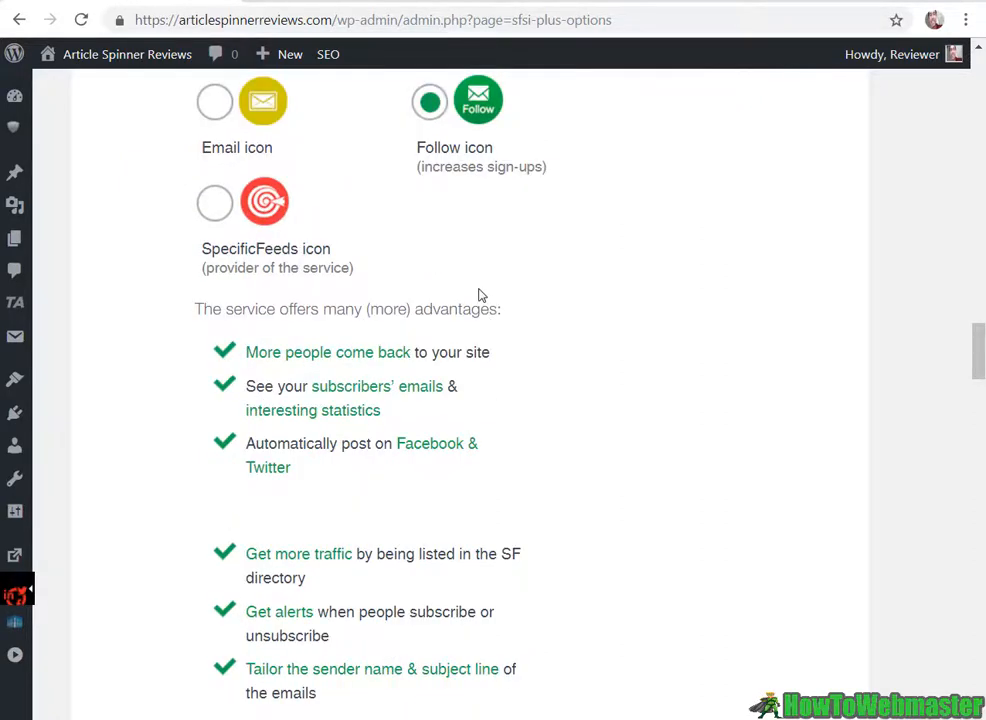
{"action": "scroll", "coordinate": [480, 294], "scroll_direction": "down", "scroll_amount": 3}
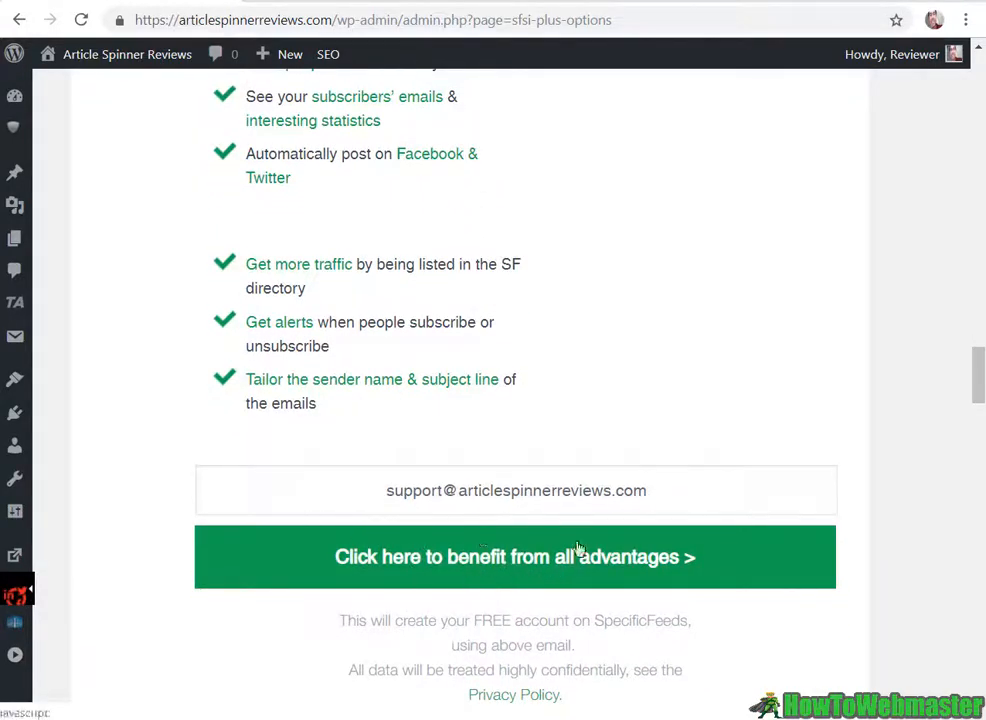
{"action": "scroll", "coordinate": [577, 549], "scroll_direction": "down", "scroll_amount": 1}
{"action": "scroll", "coordinate": [550, 546], "scroll_direction": "down", "scroll_amount": 1}
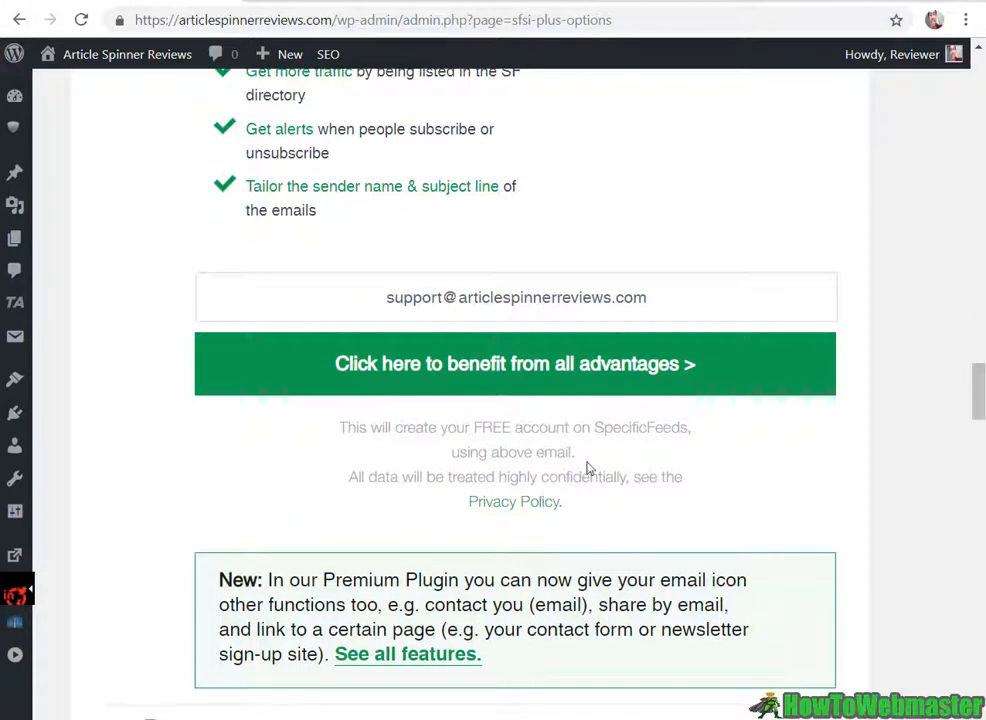
{"action": "scroll", "coordinate": [516, 335], "scroll_direction": "up", "scroll_amount": 1}
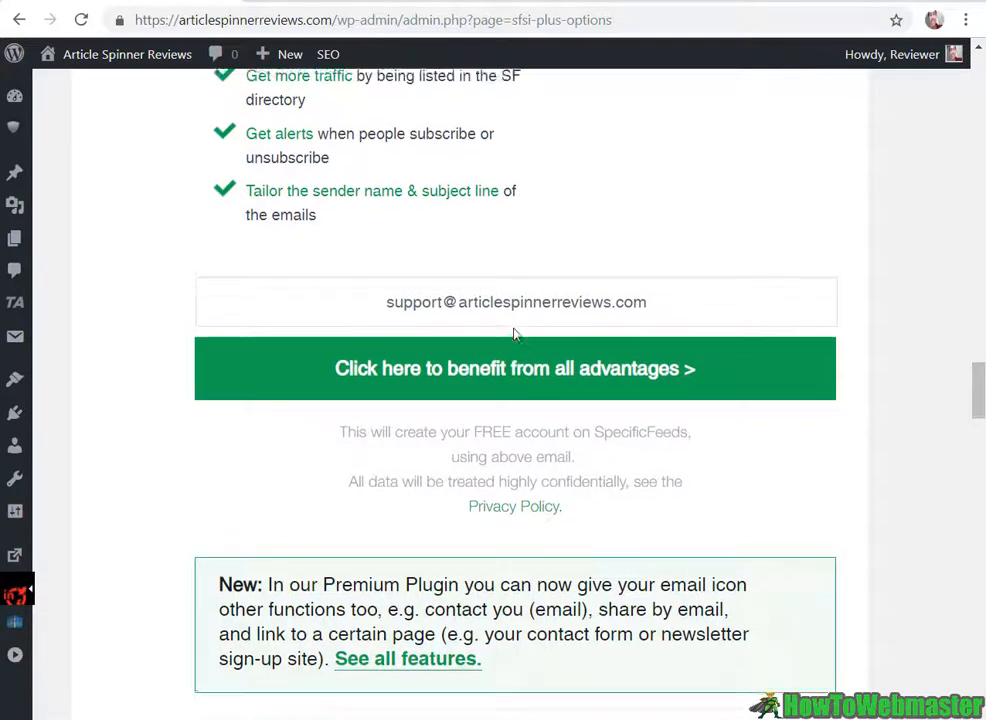
{"action": "scroll", "coordinate": [516, 335], "scroll_direction": "up", "scroll_amount": 1}
{"action": "scroll", "coordinate": [610, 405], "scroll_direction": "down", "scroll_amount": 2}
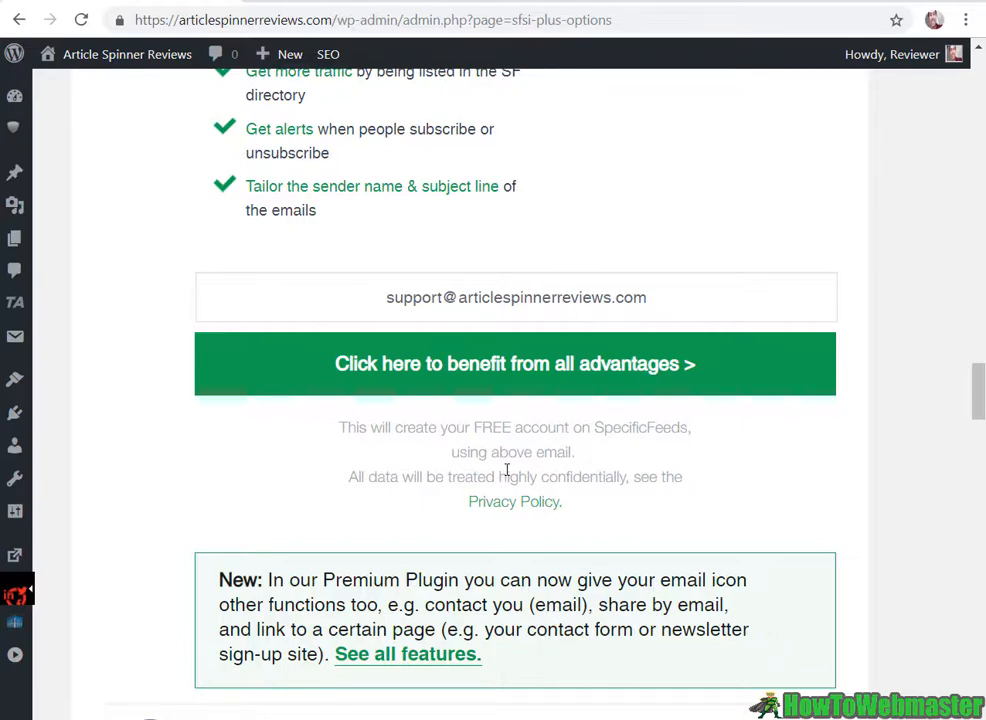
- Review the actions offered for the Facebook icon and preview its Like and Share options on the live Spin Rewriter review post
{"action": "scroll", "coordinate": [507, 470], "scroll_direction": "down", "scroll_amount": 4}
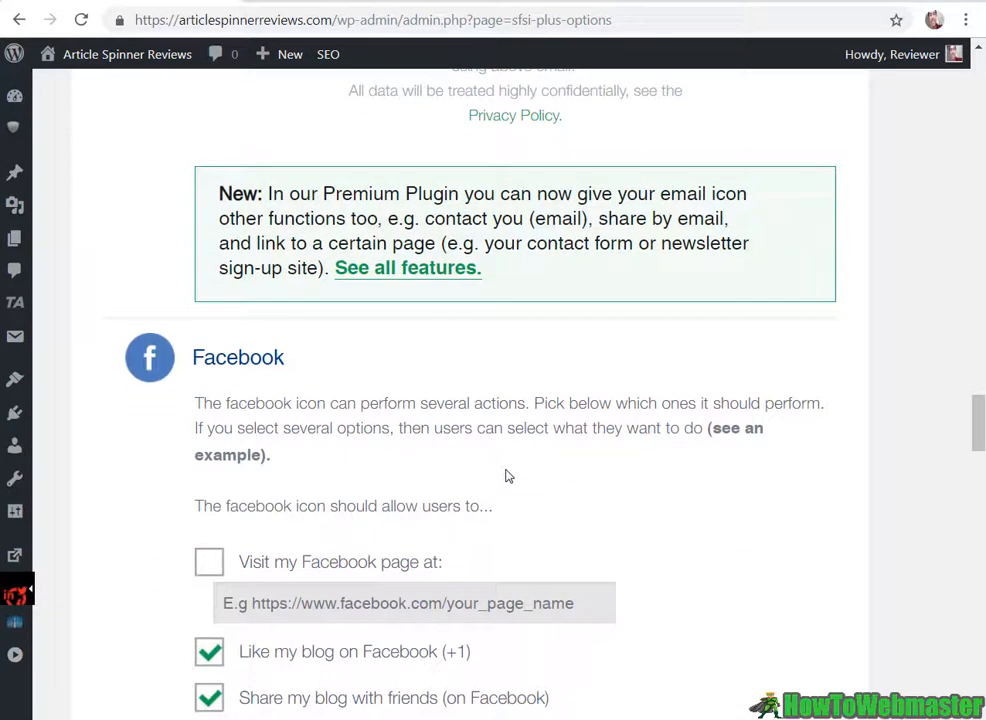
{"action": "scroll", "coordinate": [507, 476], "scroll_direction": "down", "scroll_amount": 2}
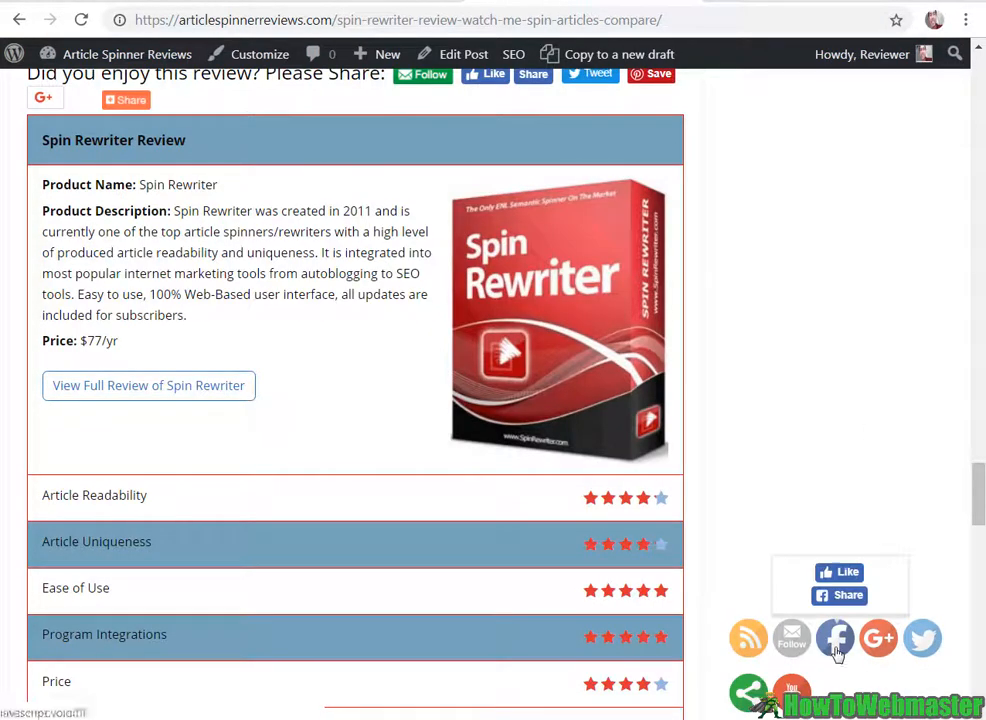
{"action": "mouse_move", "coordinate": [838, 648]}
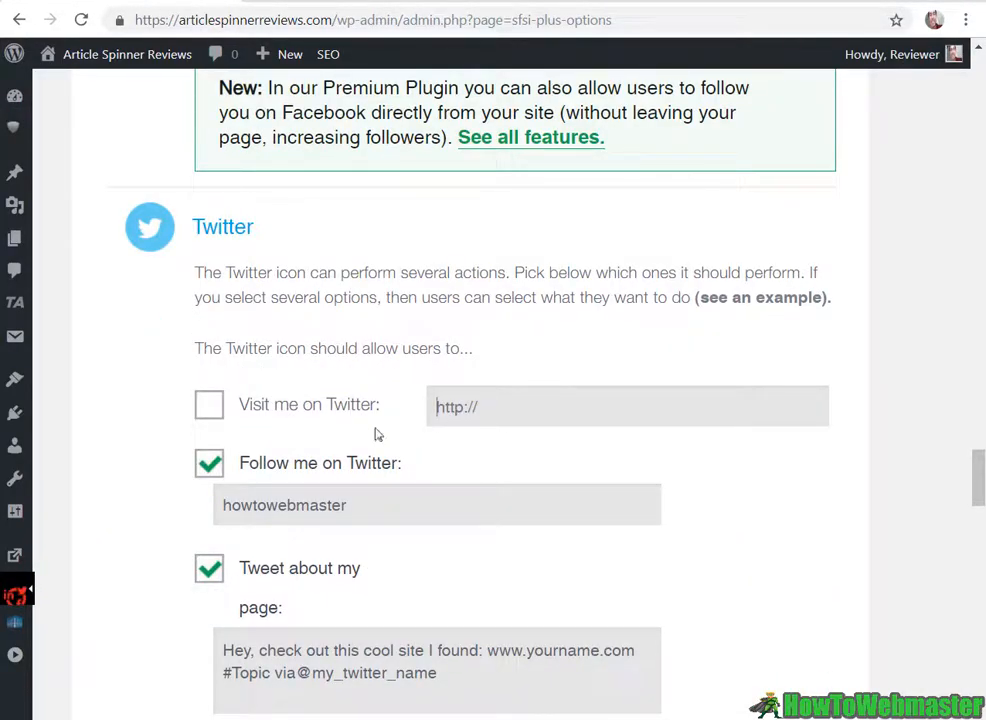
- In the Twitter settings, highlight the Follow me username and the tweet wording "check out this cool site I found"
{"action": "left_click_drag", "start_coordinate": [370, 510], "coordinate": [251, 505]}
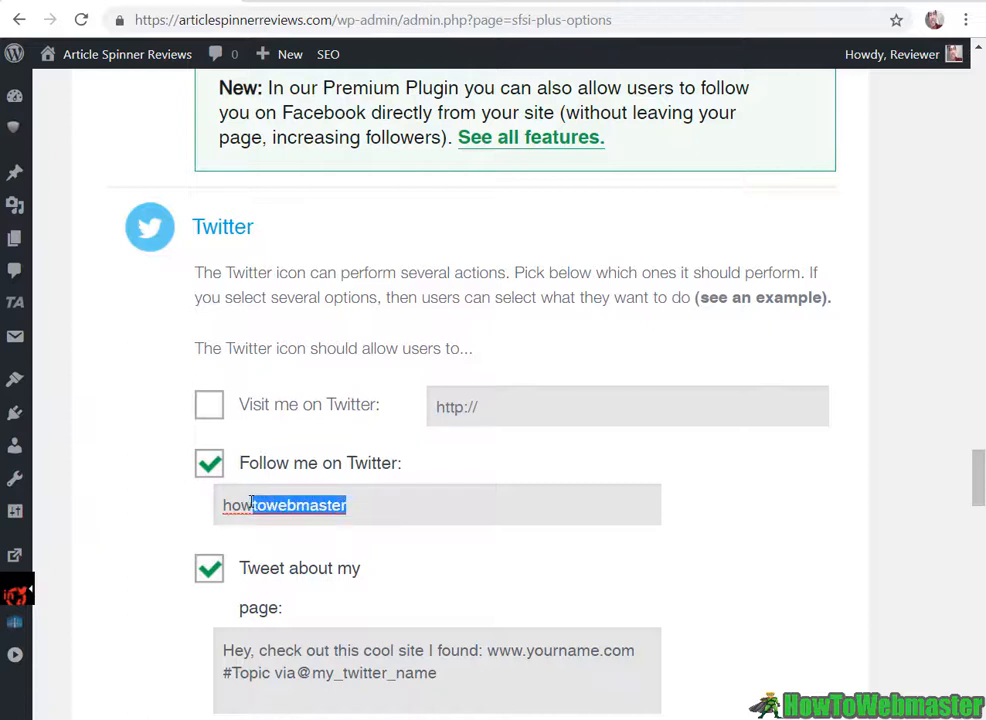
{"action": "left_click_drag", "start_coordinate": [392, 500], "coordinate": [265, 505]}
{"action": "scroll", "coordinate": [289, 490], "scroll_direction": "down", "scroll_amount": 2}
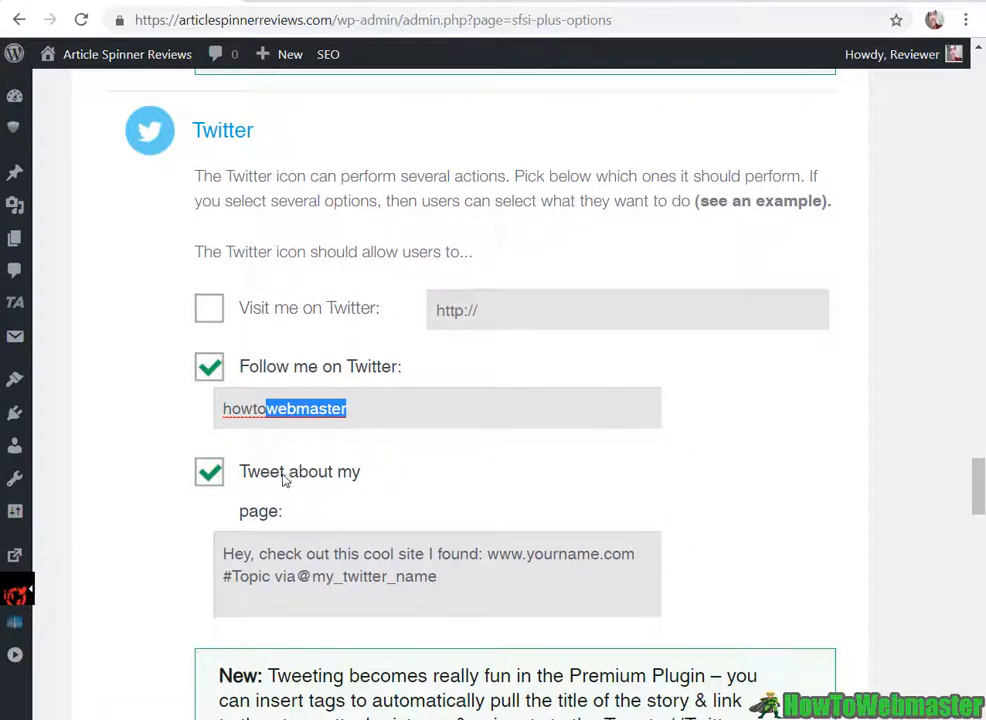
{"action": "left_click", "coordinate": [412, 553]}
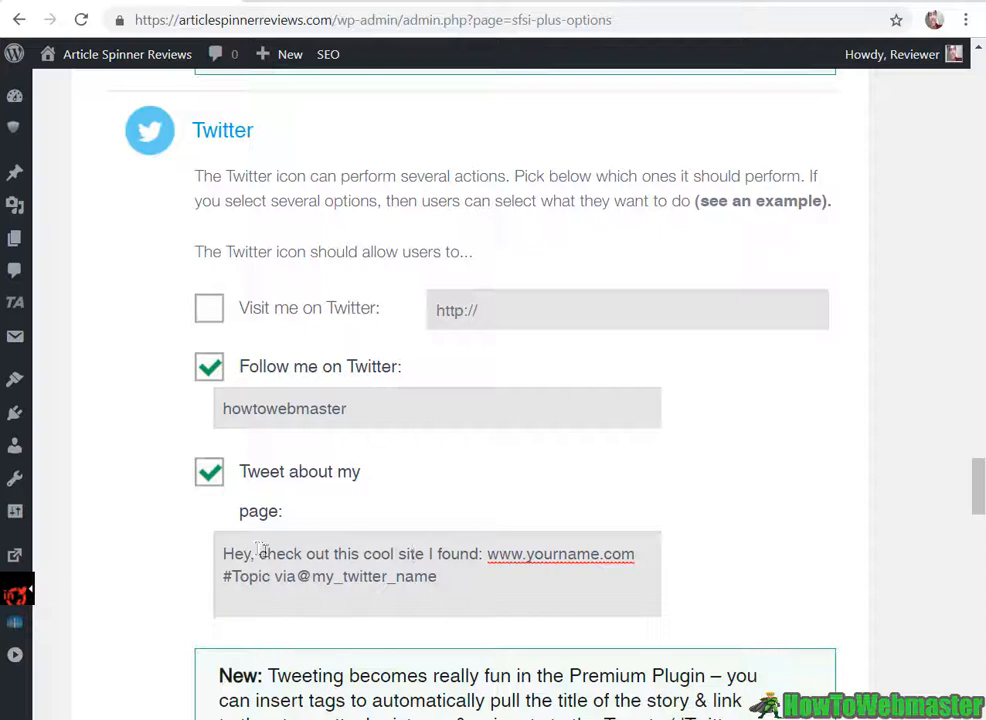
{"action": "left_click_drag", "start_coordinate": [259, 553], "coordinate": [482, 553]}
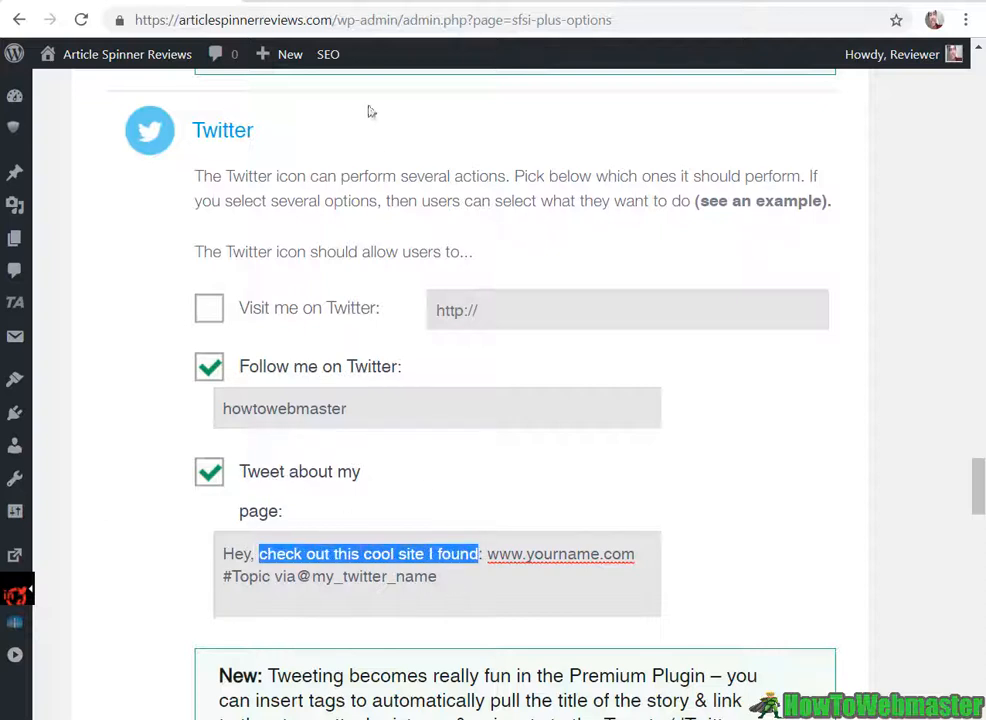
- Check the floating Twitter icon on the live Spin Rewriter review post and return to the plugin settings
{"action": "left_click", "coordinate": [552, 4]}
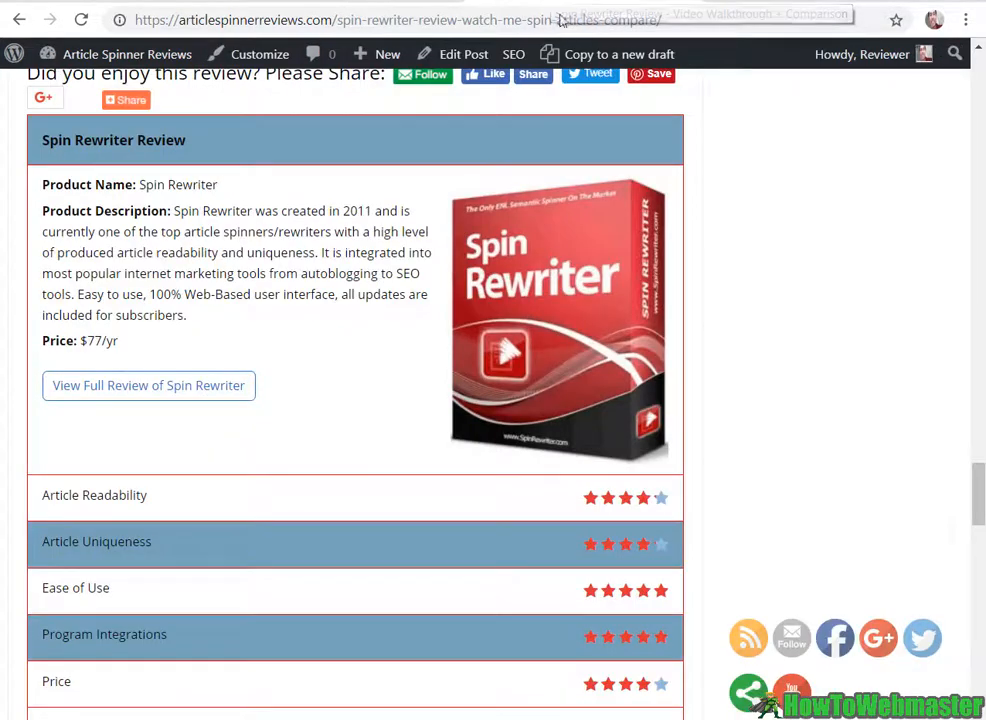
{"action": "mouse_move", "coordinate": [920, 645]}
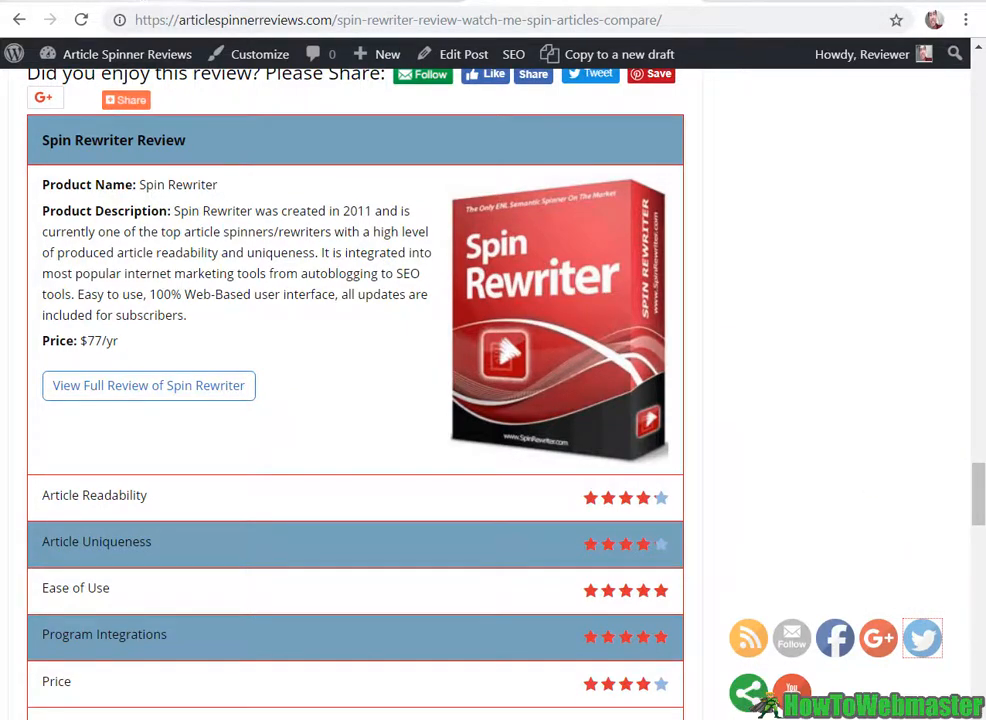
{"action": "left_click", "coordinate": [110, 4]}
- Look through the Google+, YouTube and Share icon settings as far as the end of section 2
{"action": "scroll", "coordinate": [427, 416], "scroll_direction": "down", "scroll_amount": 5}
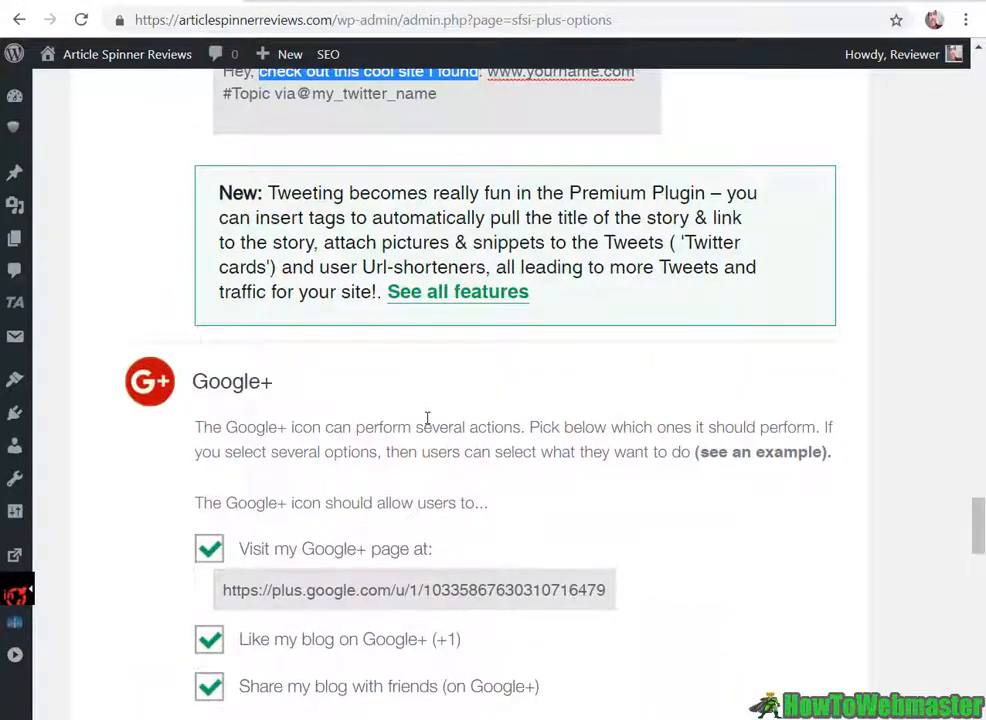
{"action": "scroll", "coordinate": [427, 416], "scroll_direction": "down", "scroll_amount": 6}
{"action": "scroll", "coordinate": [407, 386], "scroll_direction": "down", "scroll_amount": 2}
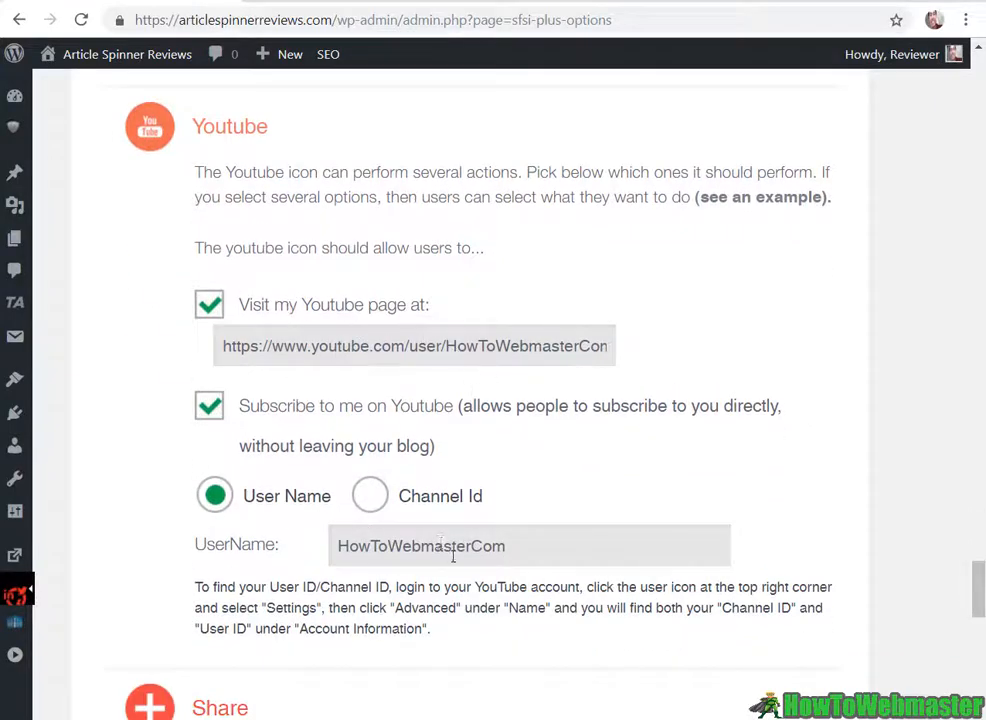
{"action": "scroll", "coordinate": [434, 537], "scroll_direction": "down", "scroll_amount": 2}
{"action": "scroll", "coordinate": [434, 537], "scroll_direction": "down", "scroll_amount": 1}
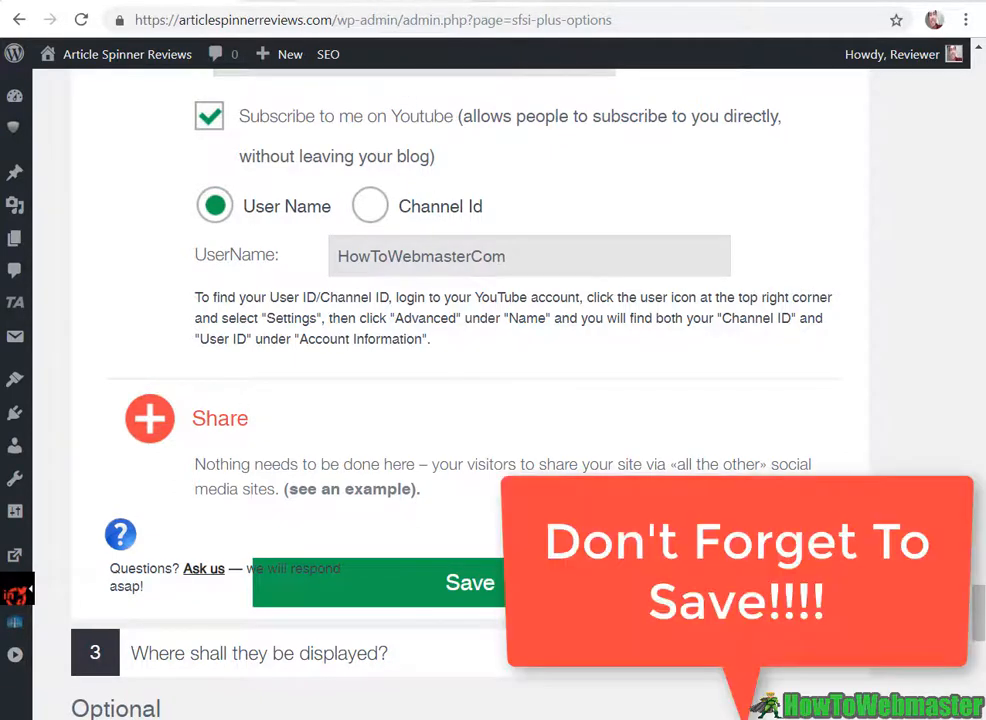
{"action": "scroll", "coordinate": [390, 450], "scroll_direction": "down", "scroll_amount": 1}
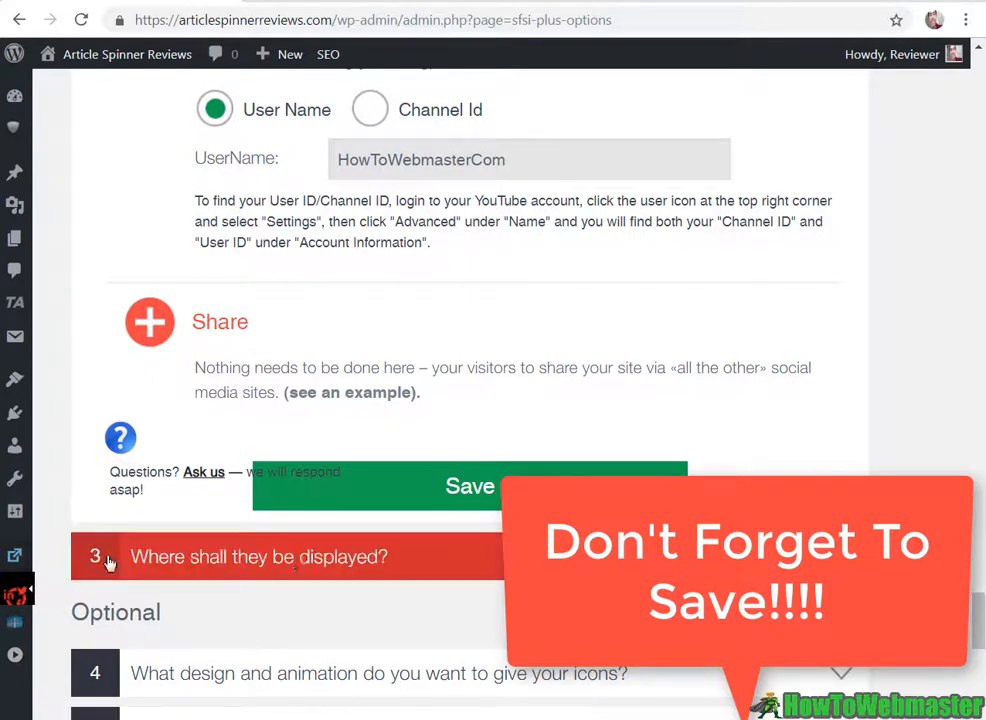
- Expand the "Where shall they be displayed?" section, review its widget and floating options, and check the floating icons on the review post
{"action": "left_click", "coordinate": [413, 550]}
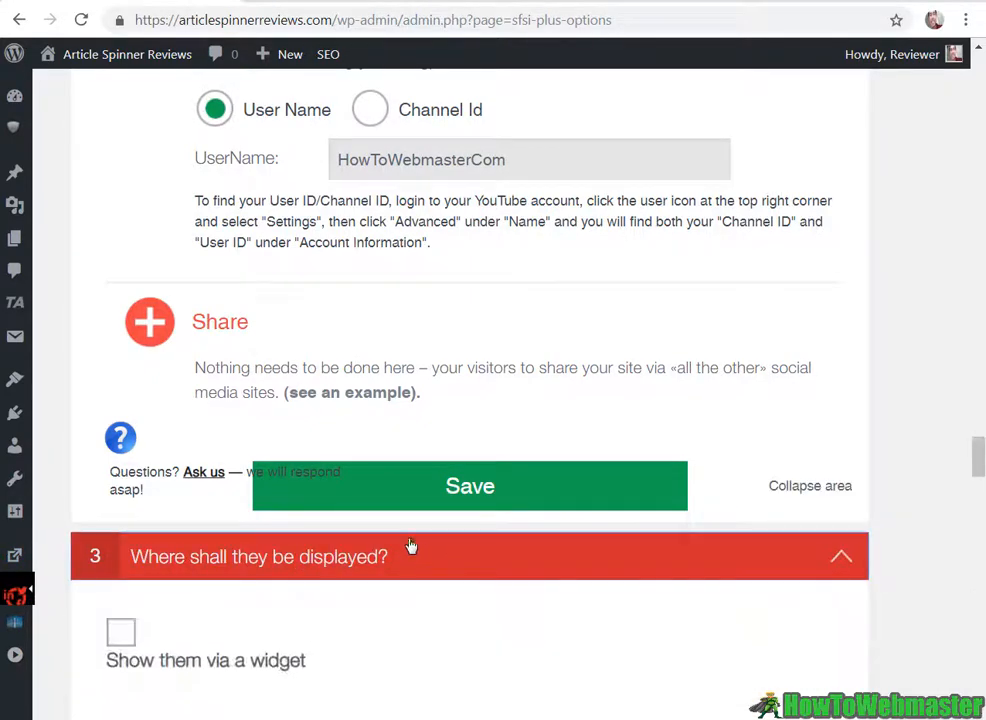
{"action": "scroll", "coordinate": [411, 545], "scroll_direction": "down", "scroll_amount": 2}
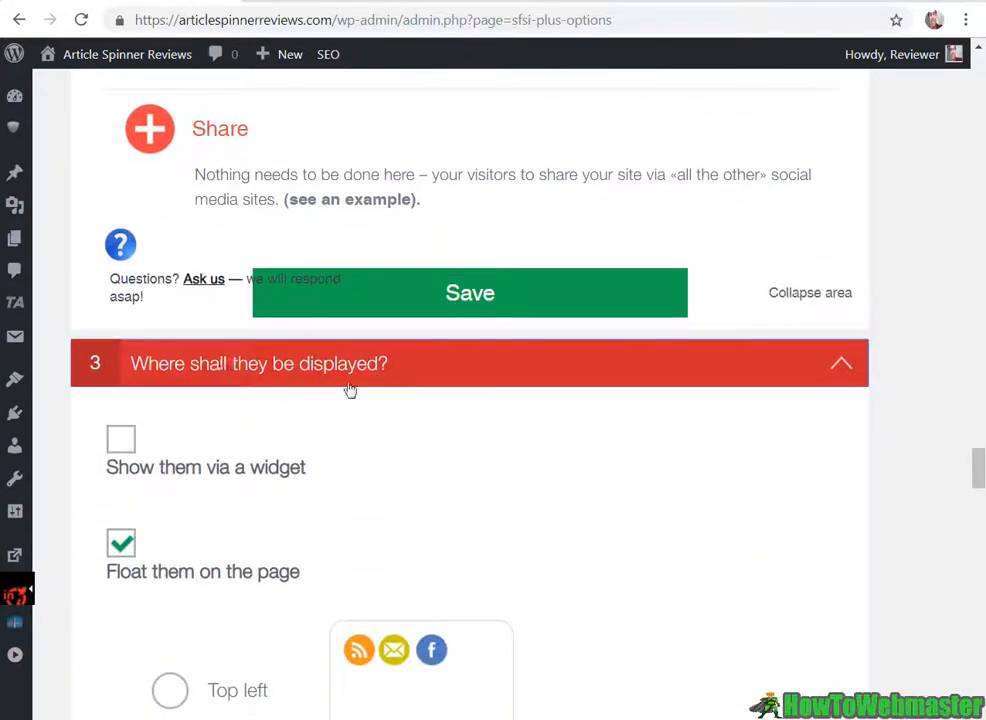
{"action": "scroll", "coordinate": [348, 388], "scroll_direction": "down", "scroll_amount": 1}
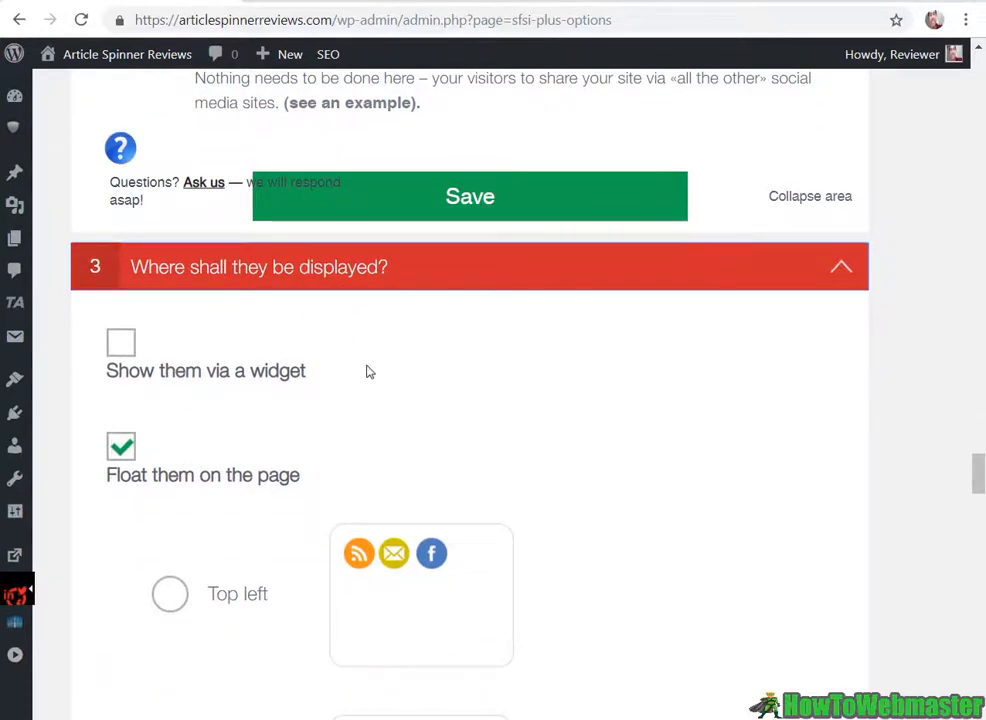
{"action": "scroll", "coordinate": [367, 372], "scroll_direction": "down", "scroll_amount": 1}
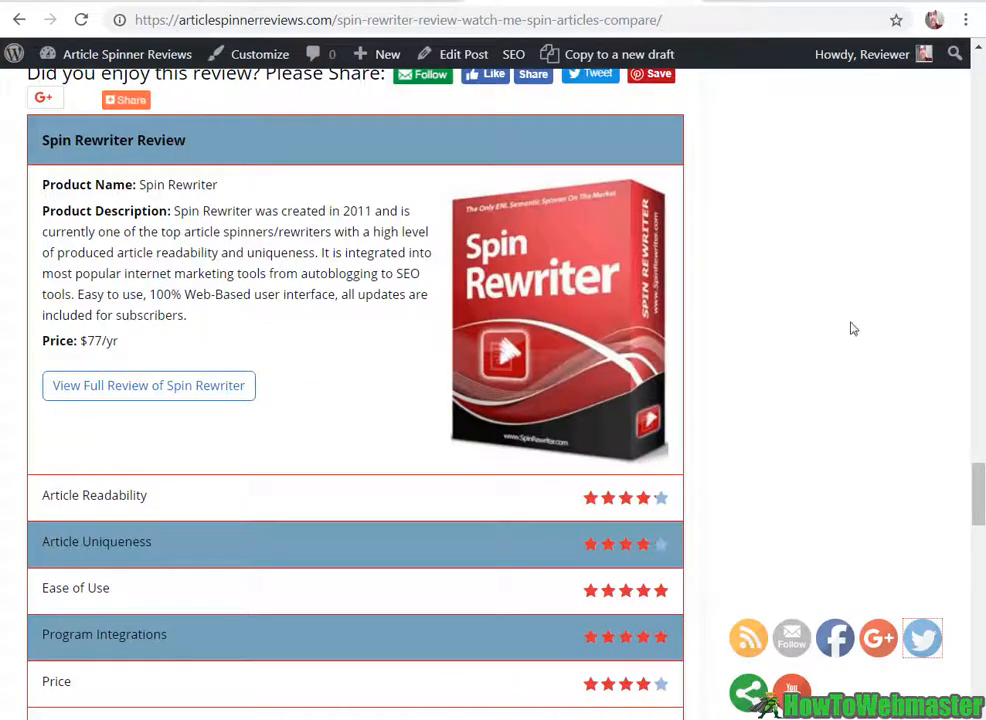
{"action": "scroll", "coordinate": [849, 326], "scroll_direction": "up", "scroll_amount": 10}
{"action": "scroll", "coordinate": [829, 278], "scroll_direction": "up", "scroll_amount": 1}
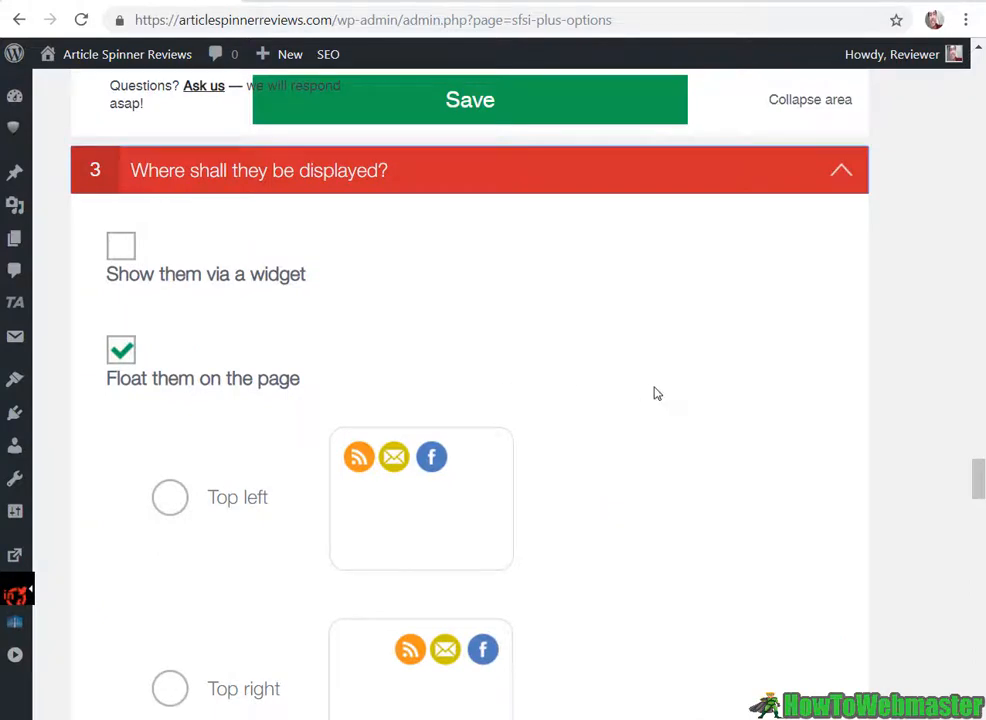
- Compare the floating position choices and margin fields with the icons' placement on the live review post
{"action": "scroll", "coordinate": [655, 393], "scroll_direction": "down", "scroll_amount": 3}
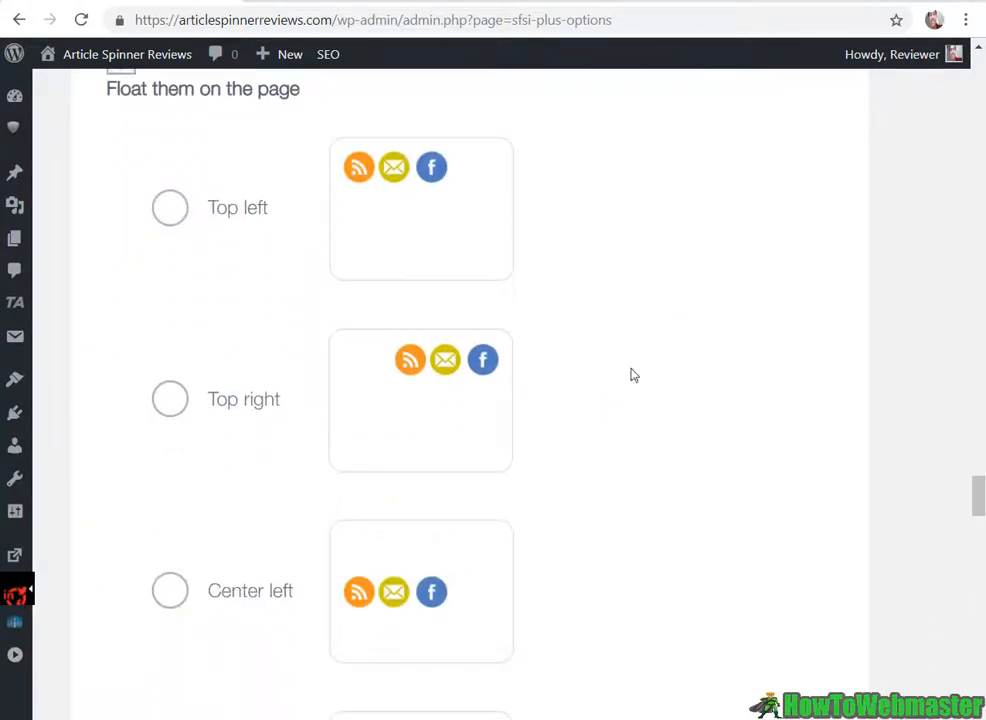
{"action": "scroll", "coordinate": [280, 285], "scroll_direction": "down", "scroll_amount": 7}
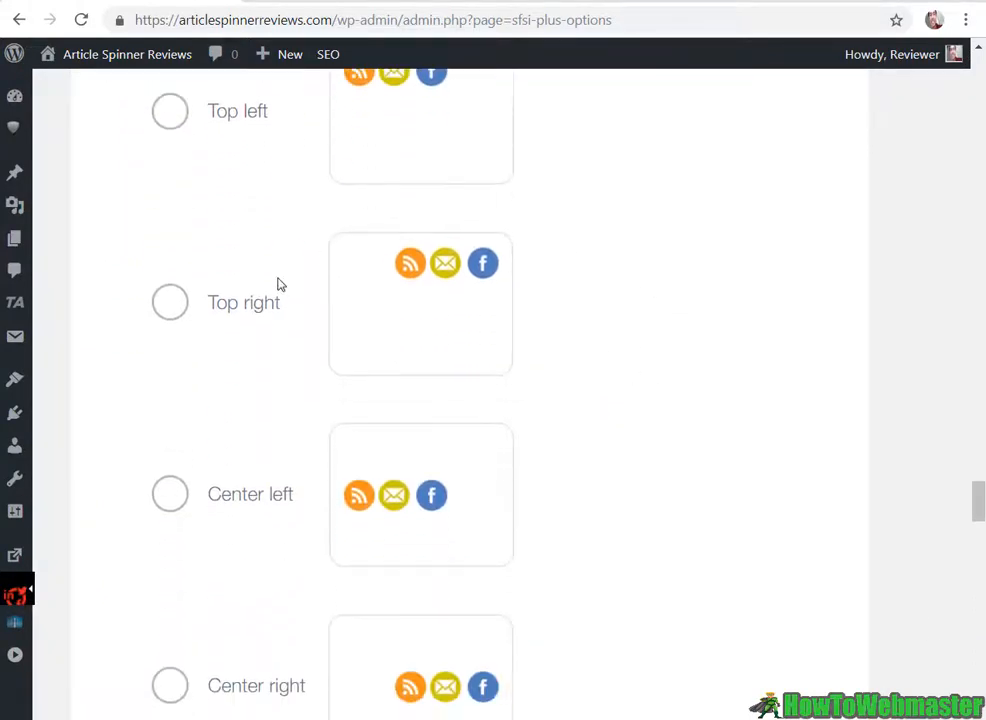
{"action": "scroll", "coordinate": [277, 320], "scroll_direction": "down", "scroll_amount": 2}
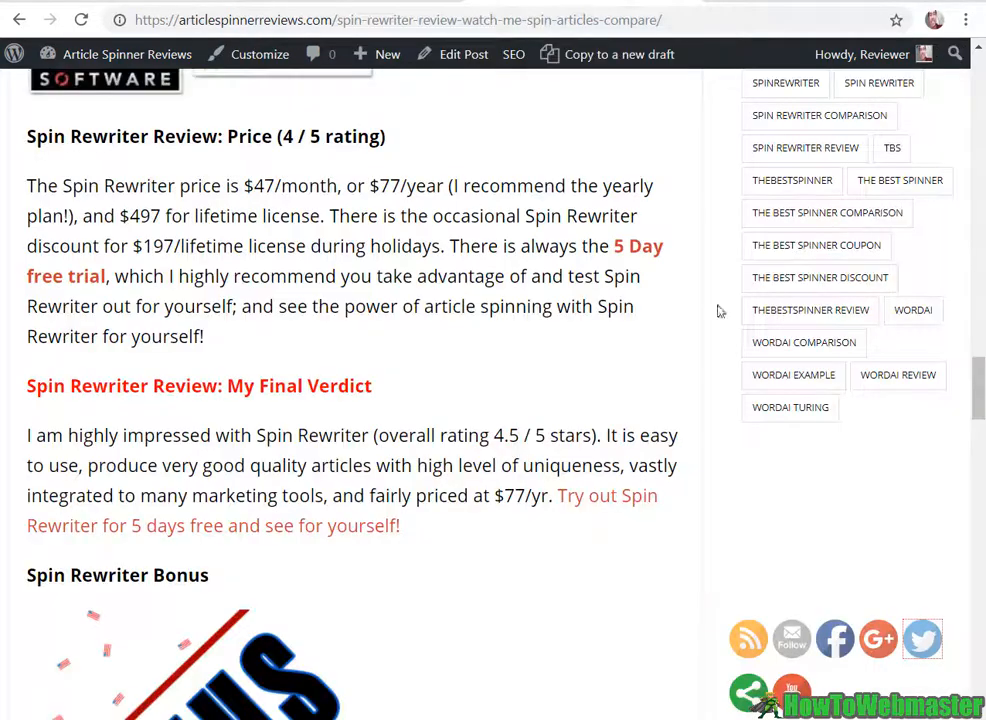
{"action": "scroll", "coordinate": [856, 495], "scroll_direction": "up", "scroll_amount": 2}
{"action": "scroll", "coordinate": [808, 409], "scroll_direction": "down", "scroll_amount": 4}
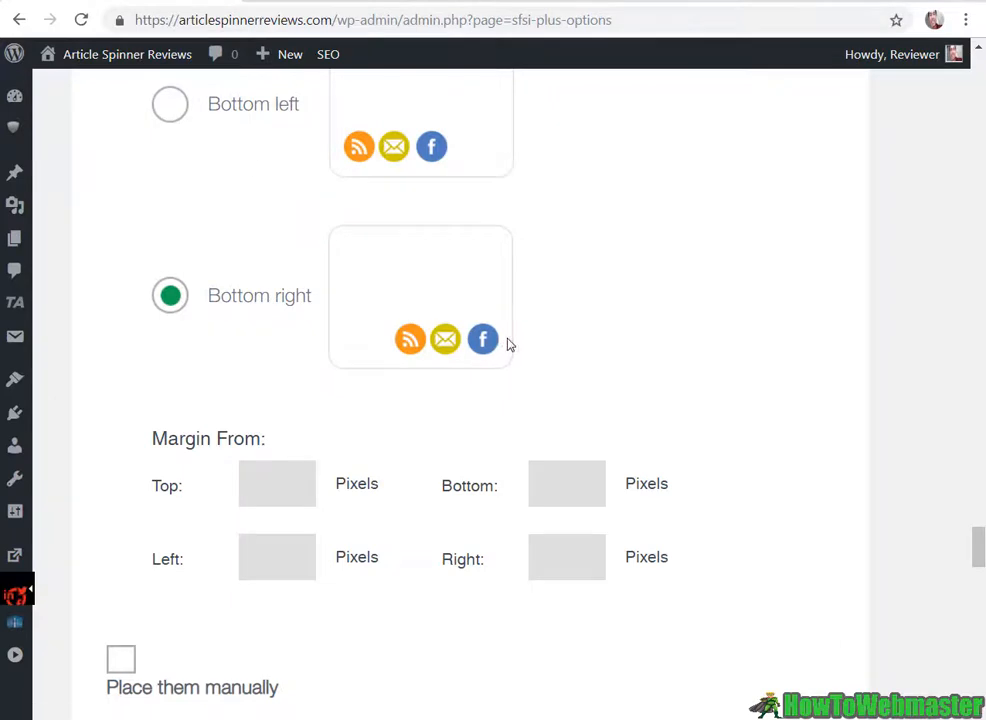
{"action": "scroll", "coordinate": [508, 344], "scroll_direction": "down", "scroll_amount": 2}
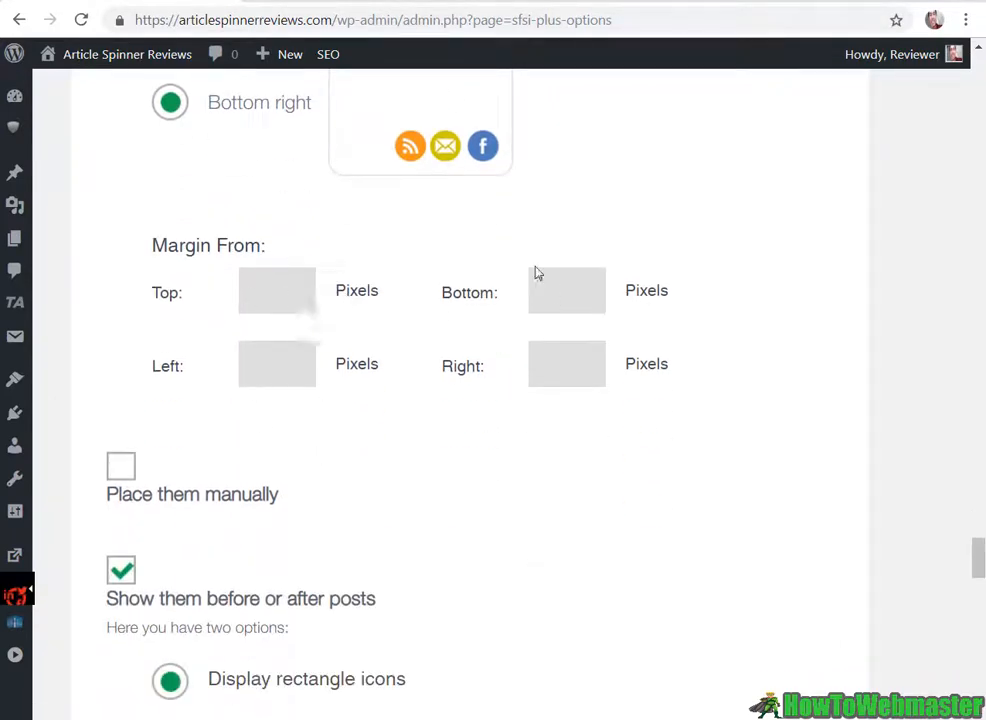
- Enable "Place them manually" to read its theme code and shortcode instructions, and disable the option again
{"action": "scroll", "coordinate": [522, 352], "scroll_direction": "down", "scroll_amount": 1}
{"action": "scroll", "coordinate": [522, 352], "scroll_direction": "down", "scroll_amount": 2}
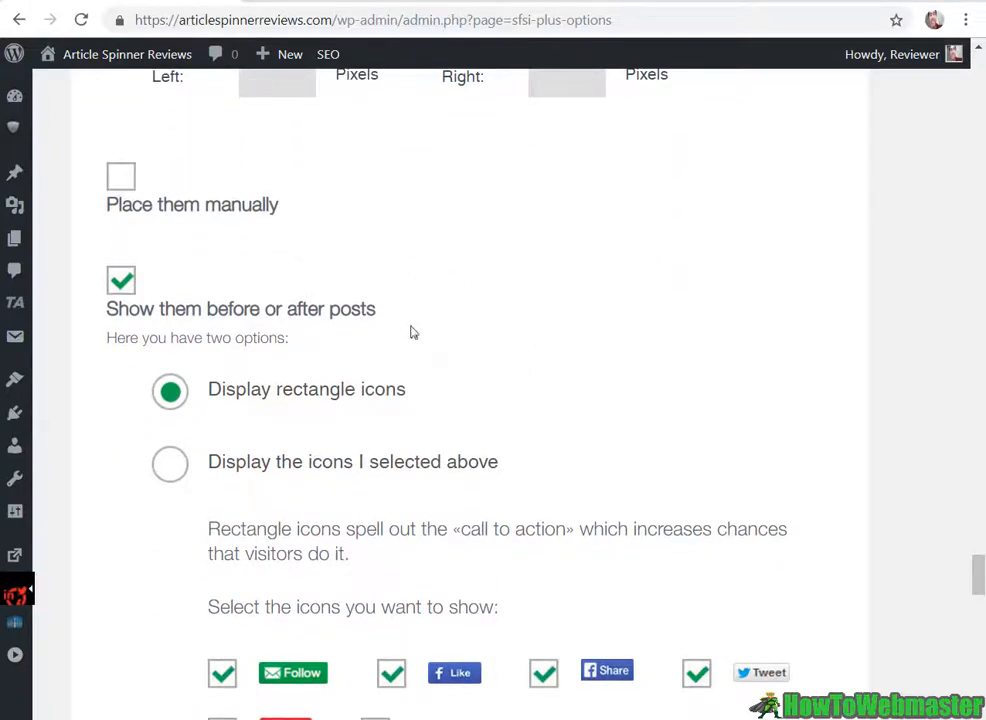
{"action": "left_click", "coordinate": [121, 177]}
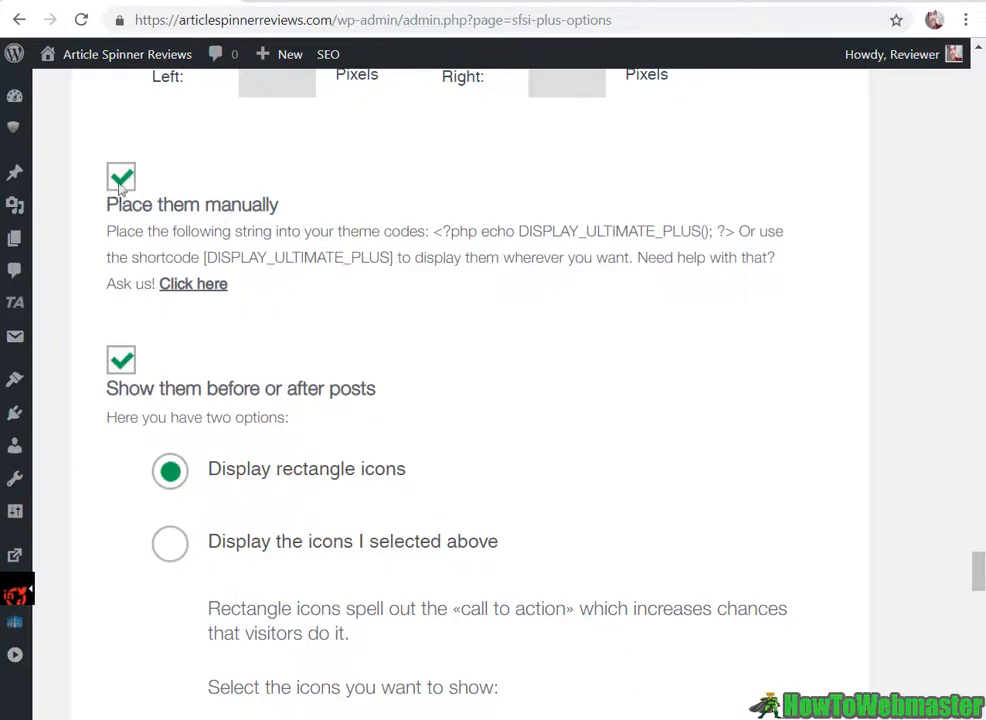
{"action": "left_click", "coordinate": [121, 180]}
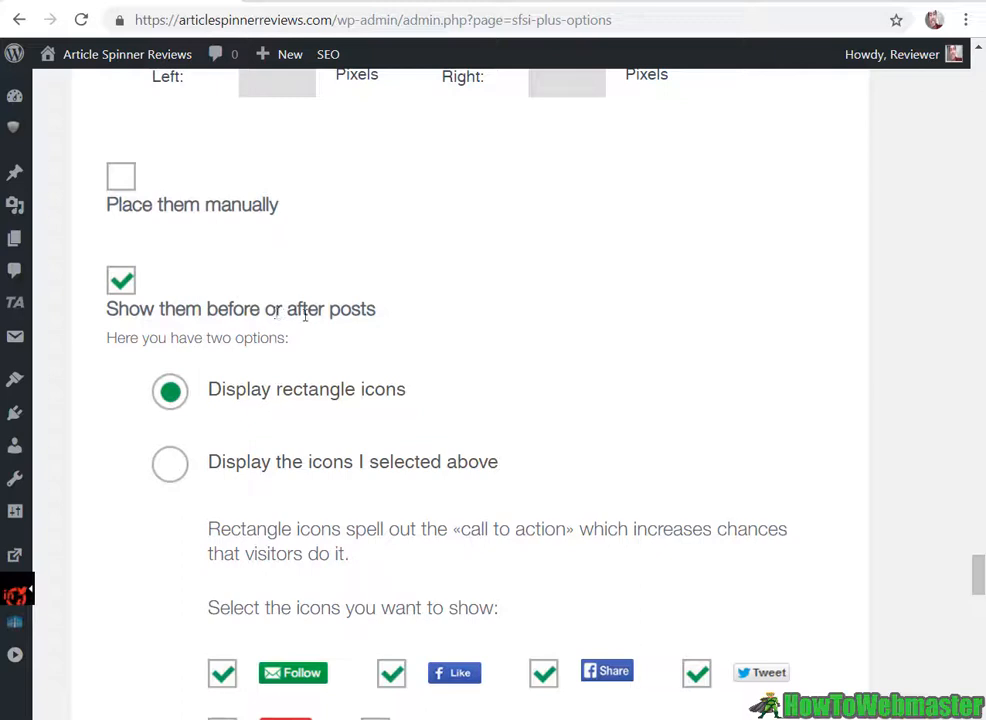
- Review the rectangle icons available for showing before or after posts and highlight the loading-speed note beside the Share icon
{"action": "scroll", "coordinate": [338, 333], "scroll_direction": "down", "scroll_amount": 3}
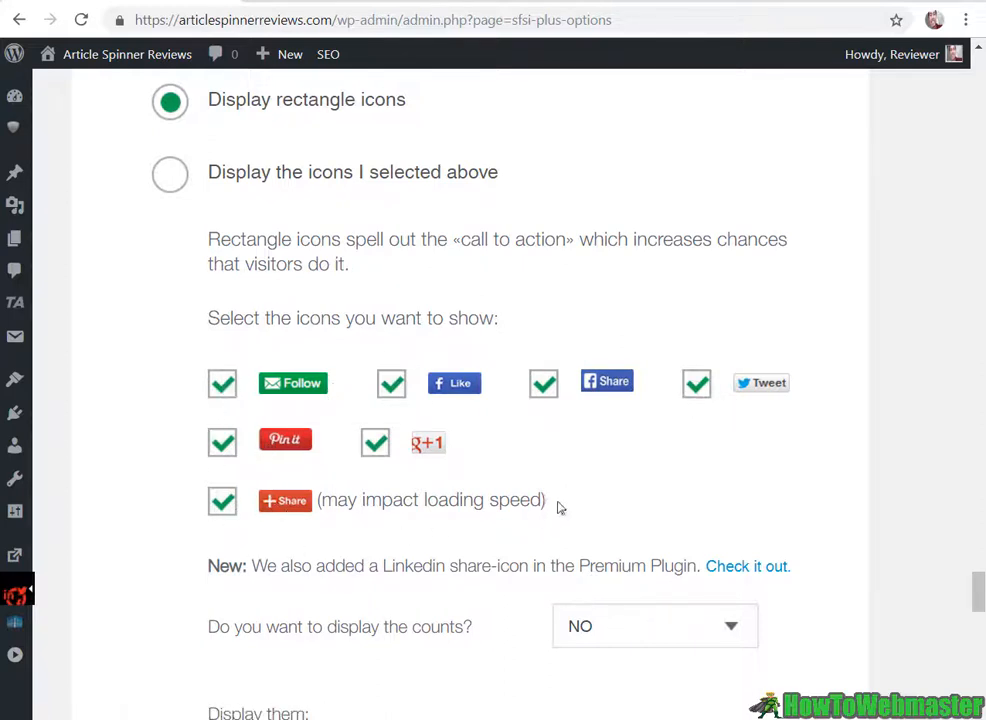
{"action": "left_click_drag", "start_coordinate": [562, 508], "coordinate": [369, 503]}
{"action": "left_click", "coordinate": [491, 504]}
{"action": "scroll", "coordinate": [450, 519], "scroll_direction": "down", "scroll_amount": 1}
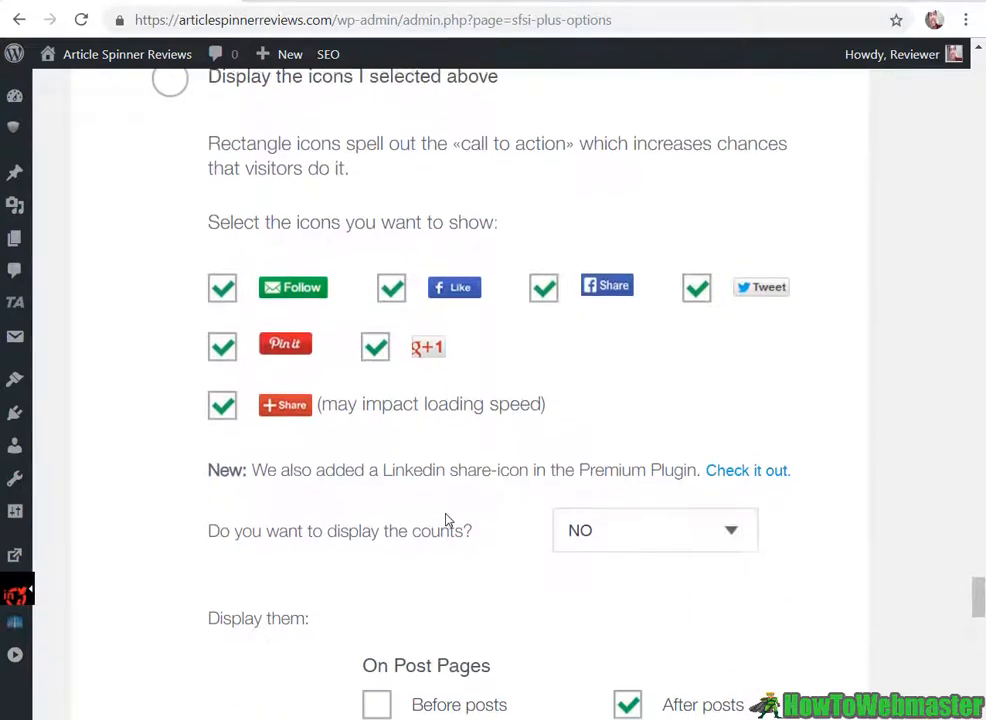
- Review the selected rectangle icons and their post-page display setting, and check the share icons at the end of the live review post
{"action": "scroll", "coordinate": [300, 460], "scroll_direction": "up", "scroll_amount": 1}
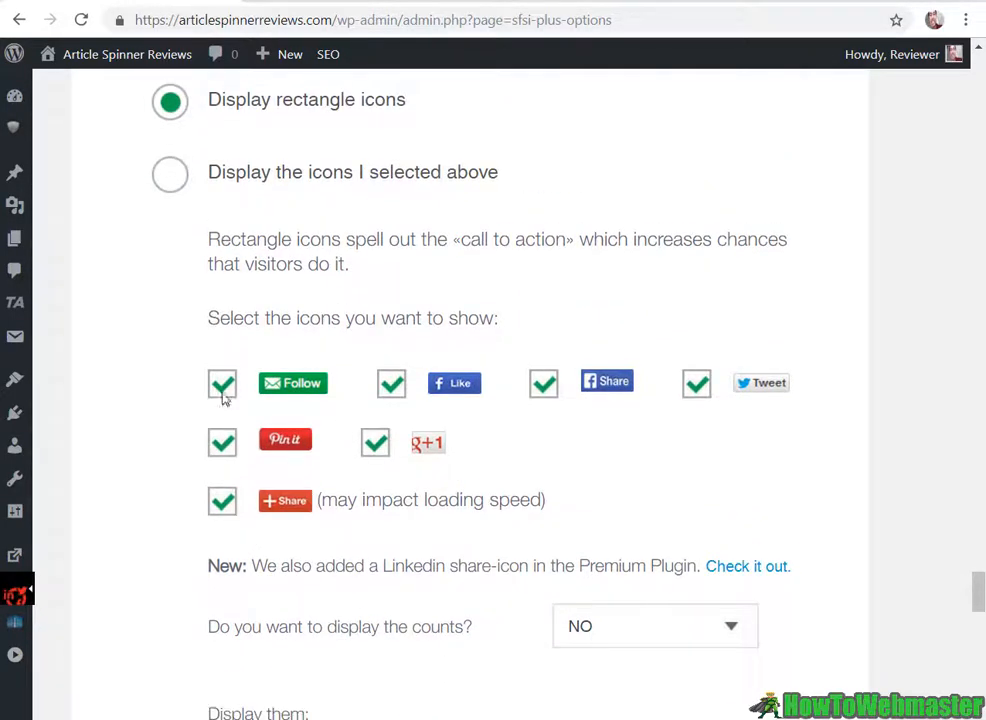
{"action": "scroll", "coordinate": [430, 440], "scroll_direction": "down", "scroll_amount": 4}
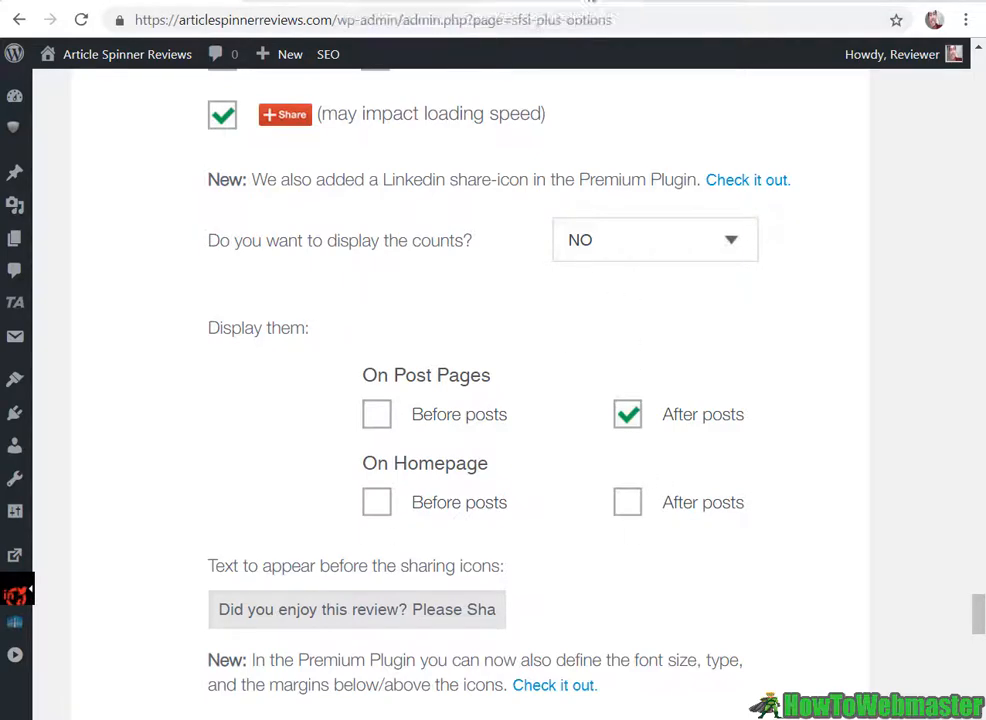
{"action": "left_click", "coordinate": [582, 1]}
{"action": "scroll", "coordinate": [605, 323], "scroll_direction": "down", "scroll_amount": 8}
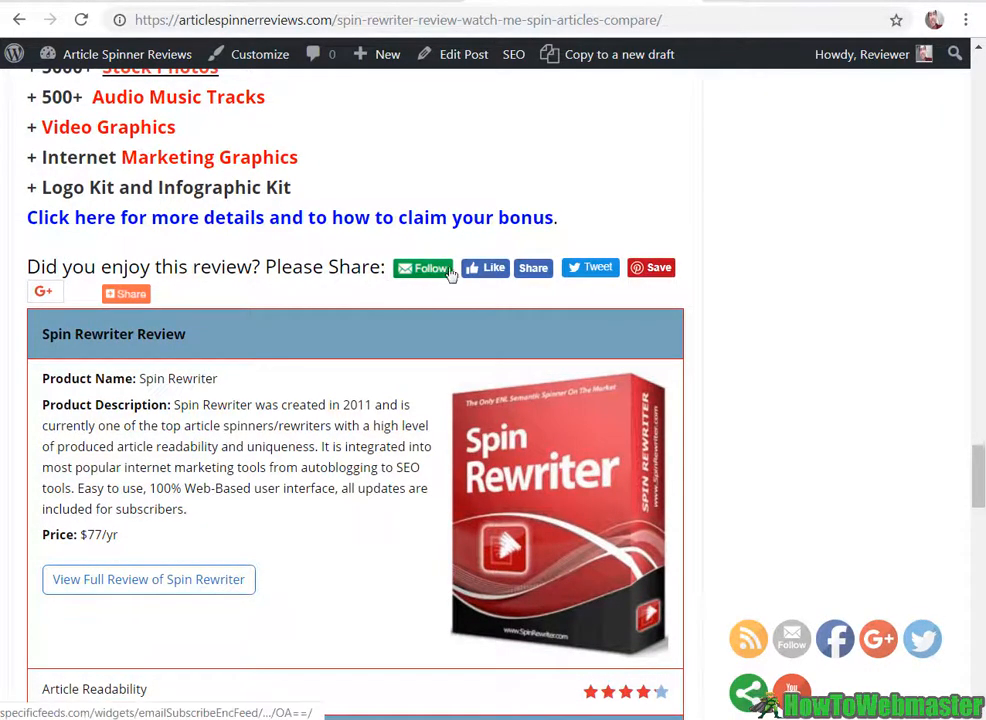
{"action": "left_click", "coordinate": [167, 8]}
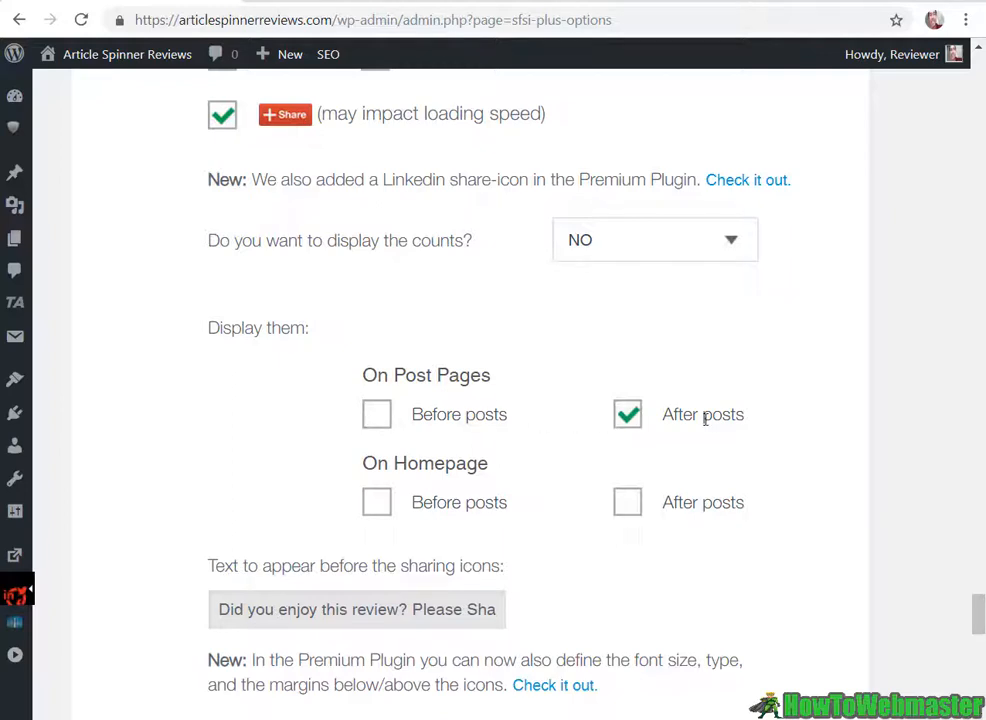
- Compare the "Text to appear before the sharing icons" setting with the text shown before the icons on the live review post
{"action": "scroll", "coordinate": [552, 427], "scroll_direction": "down", "scroll_amount": 2}
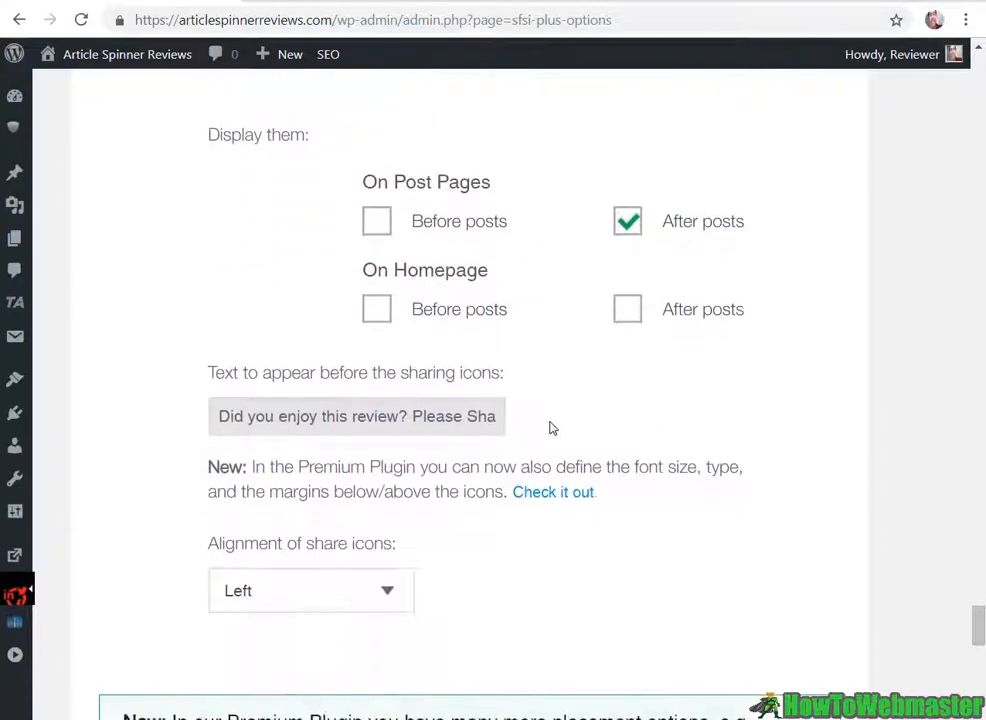
{"action": "left_click_drag", "start_coordinate": [366, 418], "coordinate": [229, 416]}
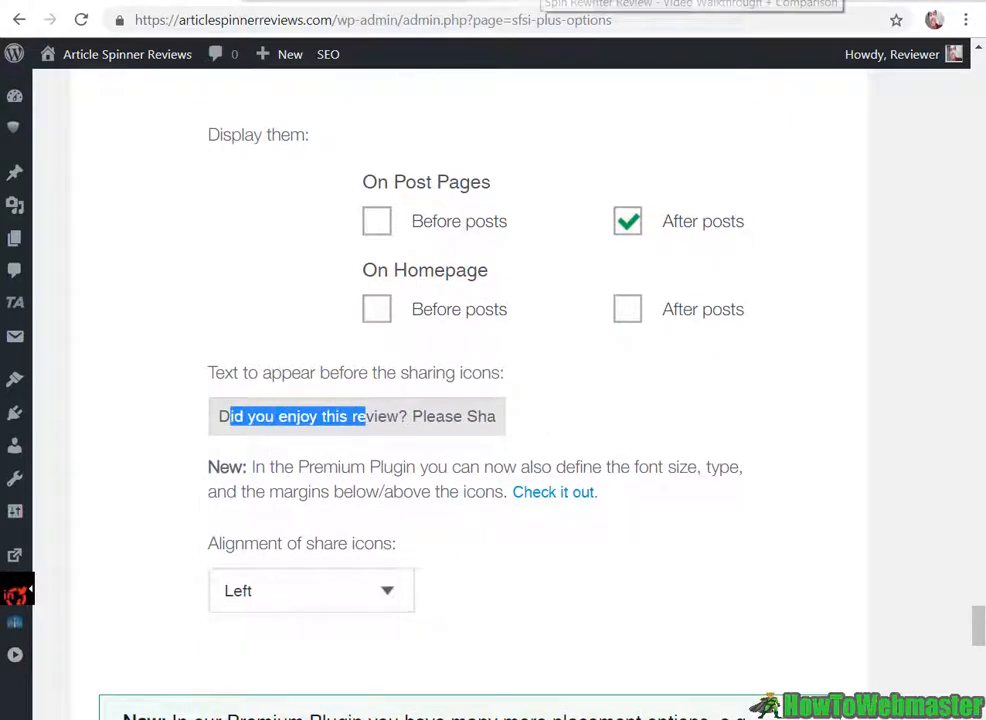
{"action": "left_click", "coordinate": [535, 1]}
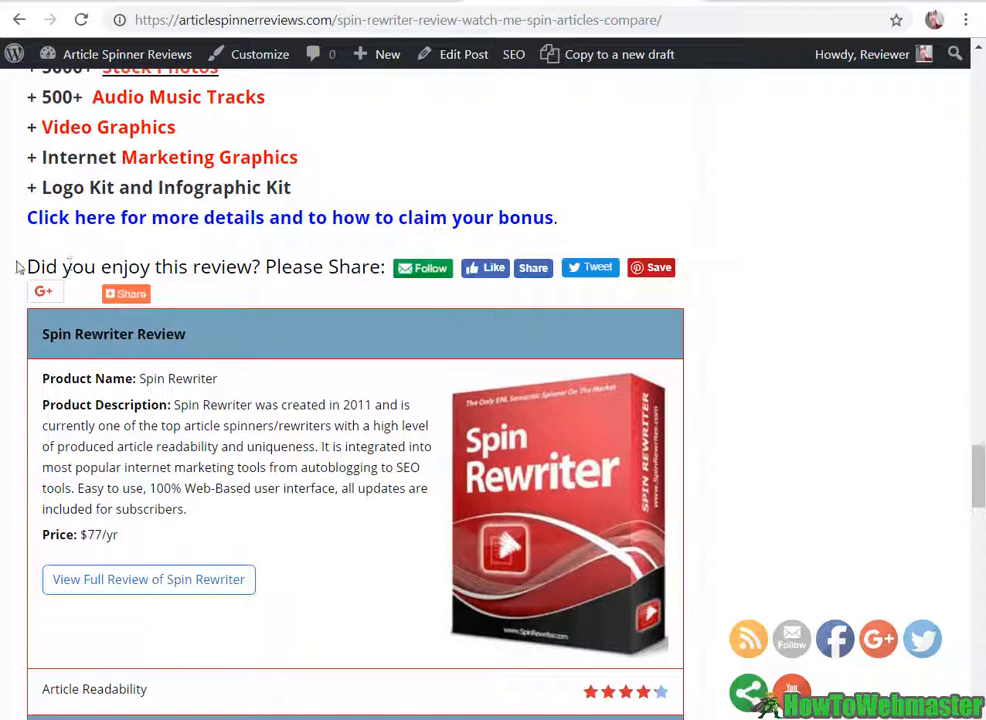
{"action": "left_click_drag", "start_coordinate": [24, 266], "coordinate": [282, 266]}
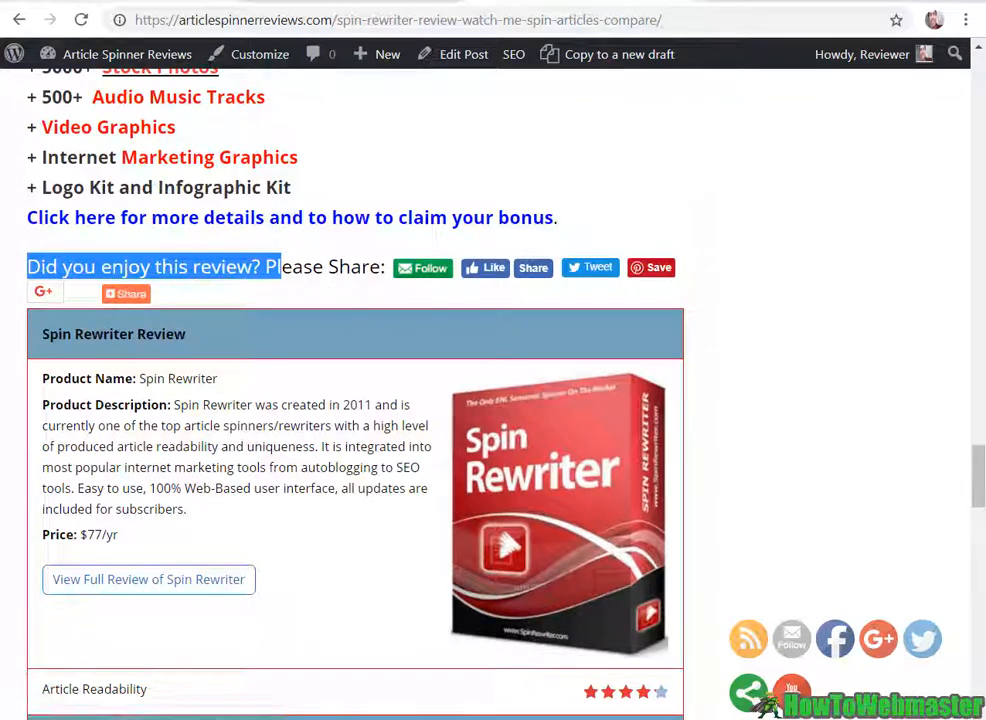
{"action": "left_click", "coordinate": [48, 4]}
- Examine the alignment choices for the share icons without changing them, and compare the setting with the icons on the live review post
{"action": "scroll", "coordinate": [396, 238], "scroll_direction": "down", "scroll_amount": 2}
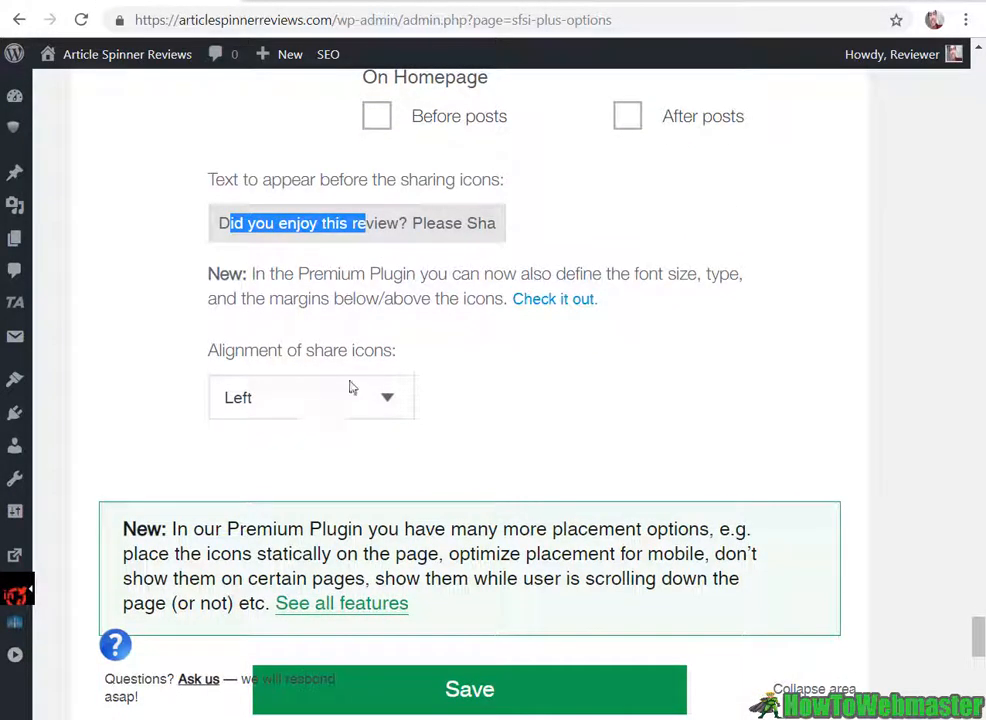
{"action": "left_click", "coordinate": [389, 397]}
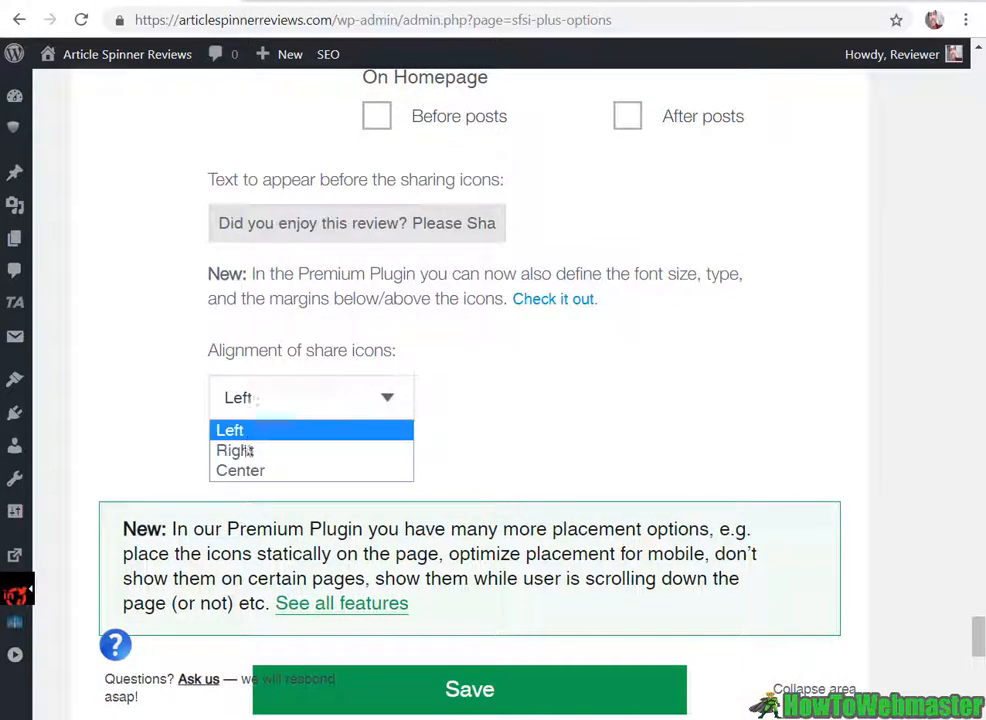
{"action": "left_click", "coordinate": [548, 397]}
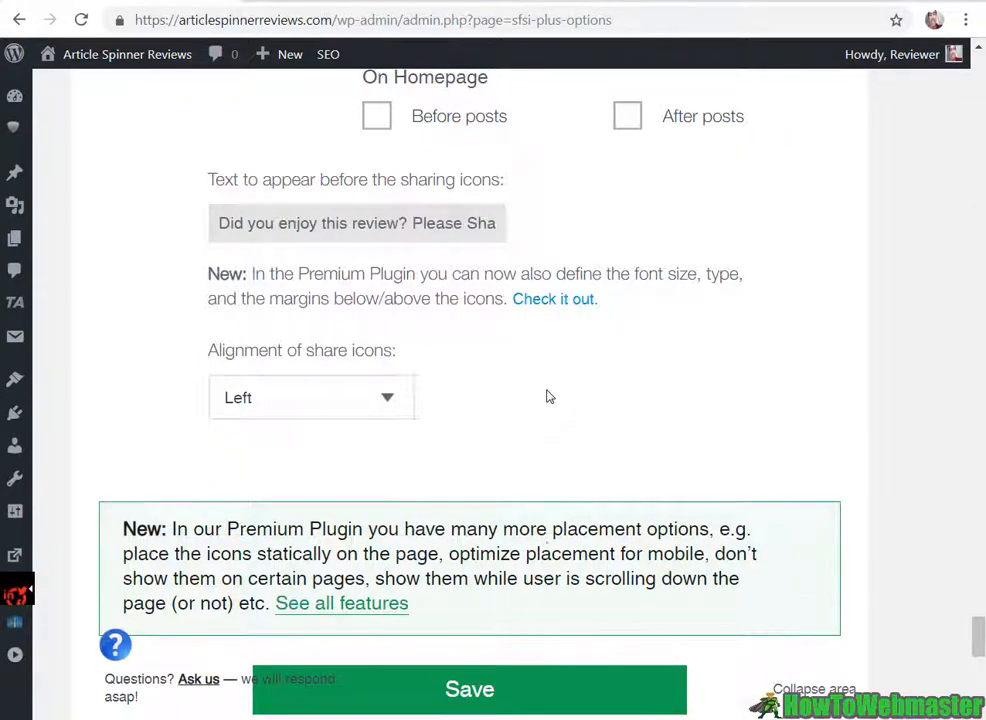
{"action": "scroll", "coordinate": [548, 397], "scroll_direction": "down", "scroll_amount": 2}
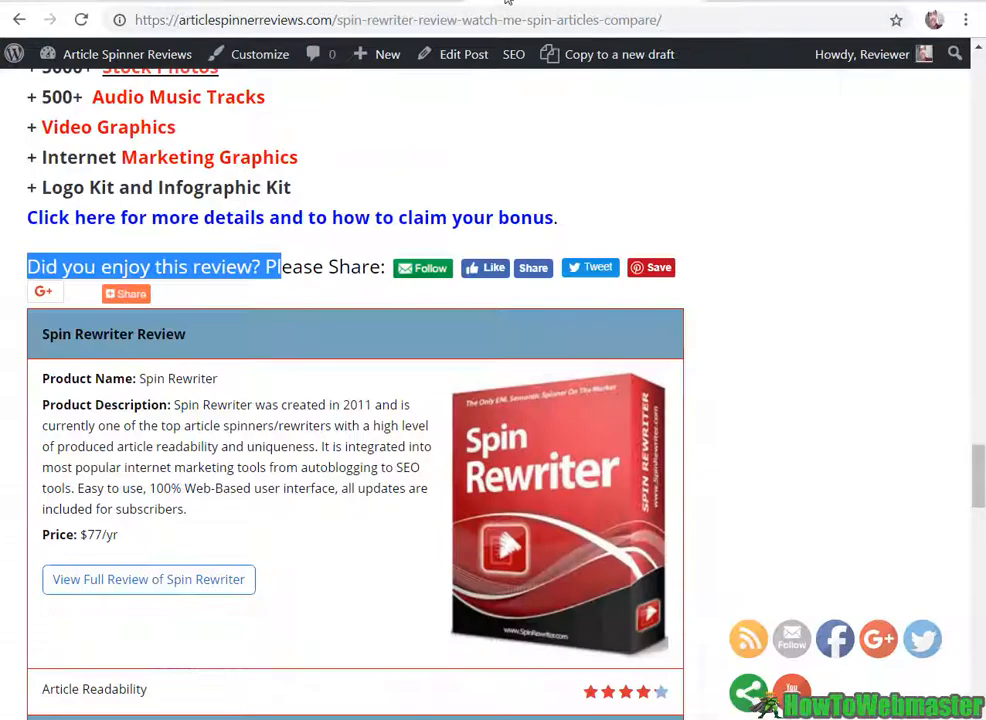
{"action": "scroll", "coordinate": [743, 460], "scroll_direction": "up", "scroll_amount": 3}
{"action": "scroll", "coordinate": [743, 456], "scroll_direction": "up", "scroll_amount": 2}
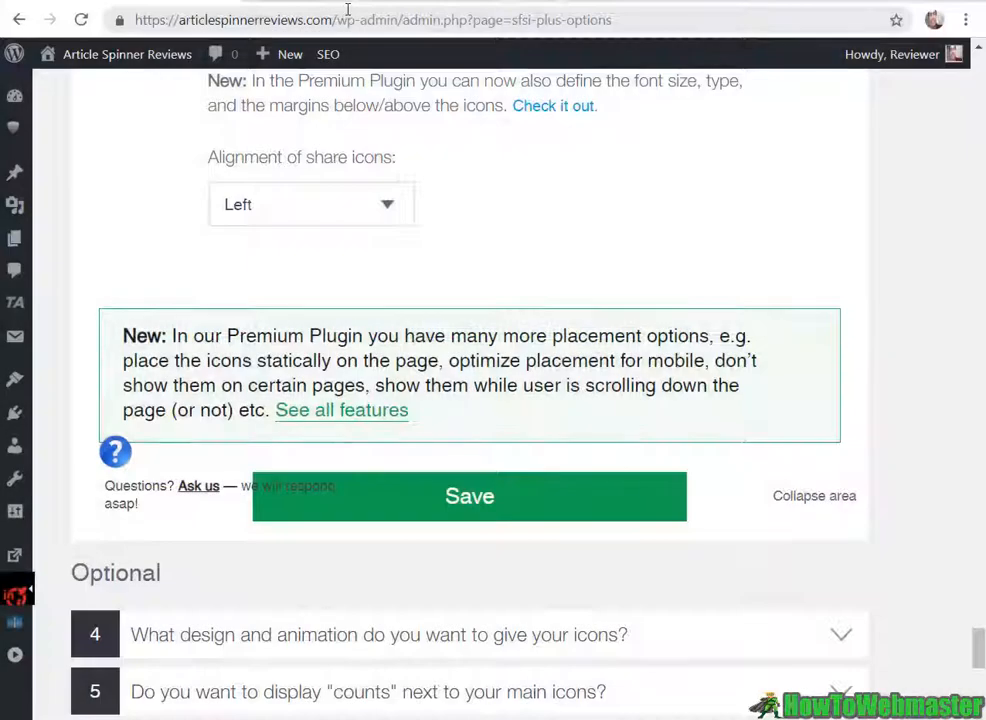
{"action": "scroll", "coordinate": [463, 70], "scroll_direction": "up", "scroll_amount": 2}
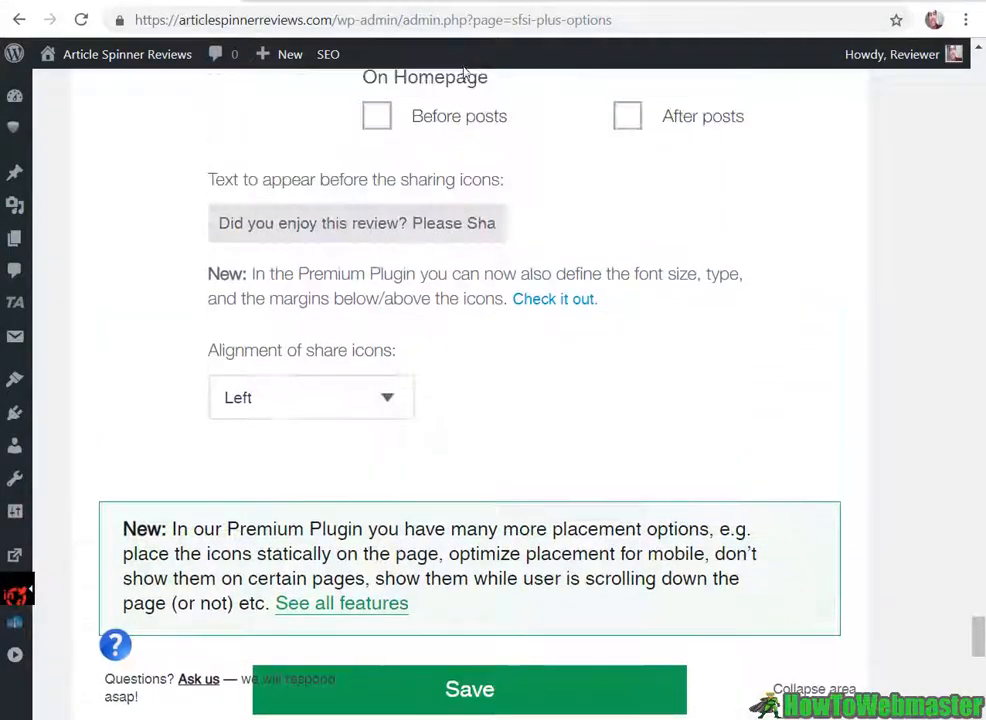